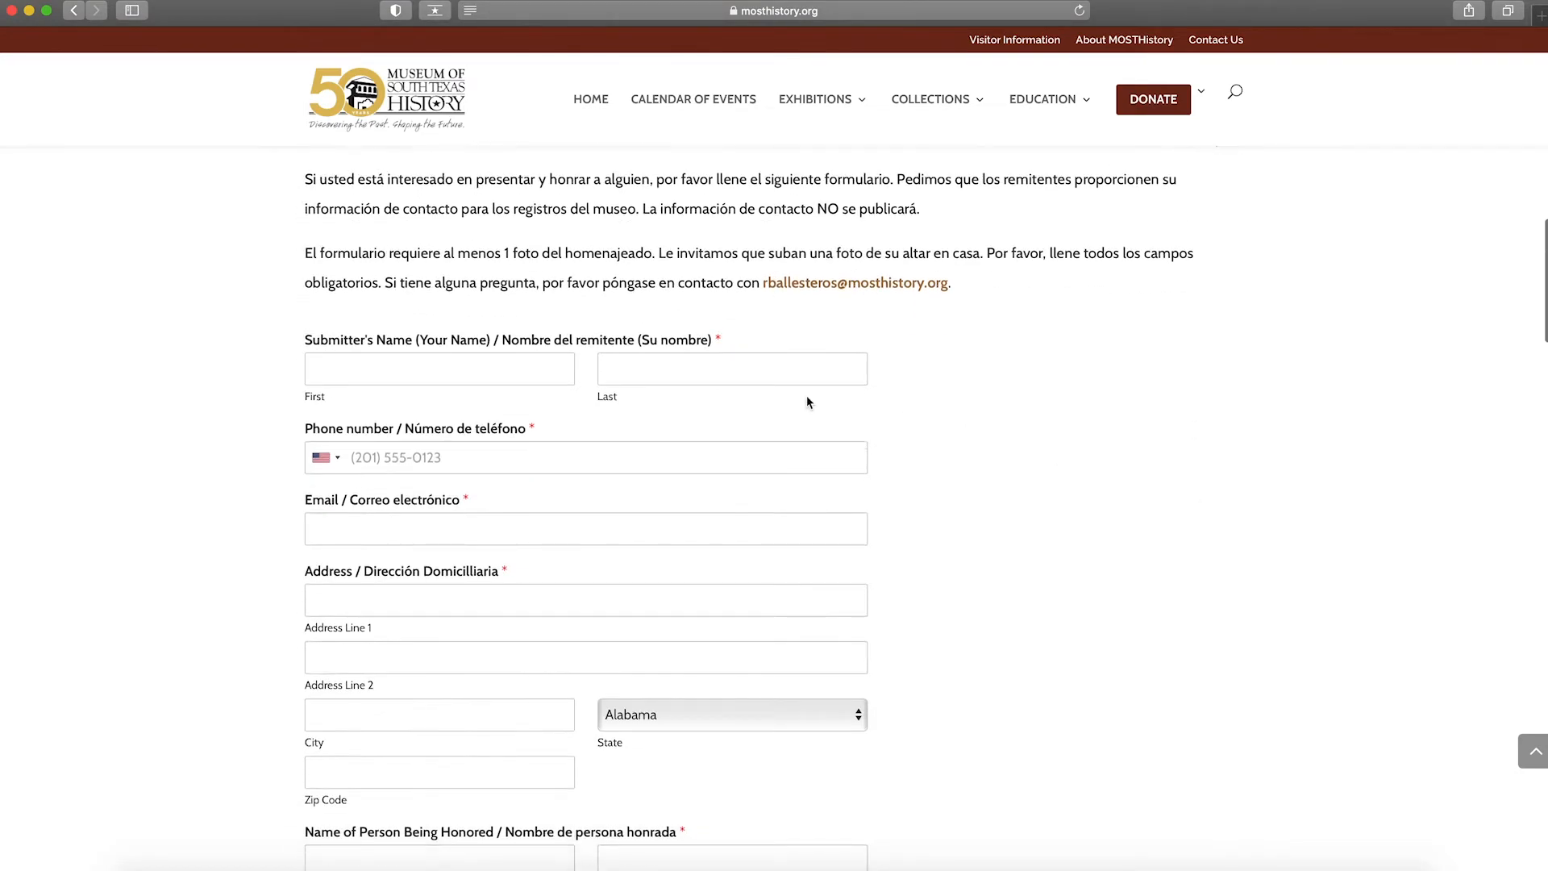
# - Enter the submitter's first and last name
pyautogui.click(540, 374)
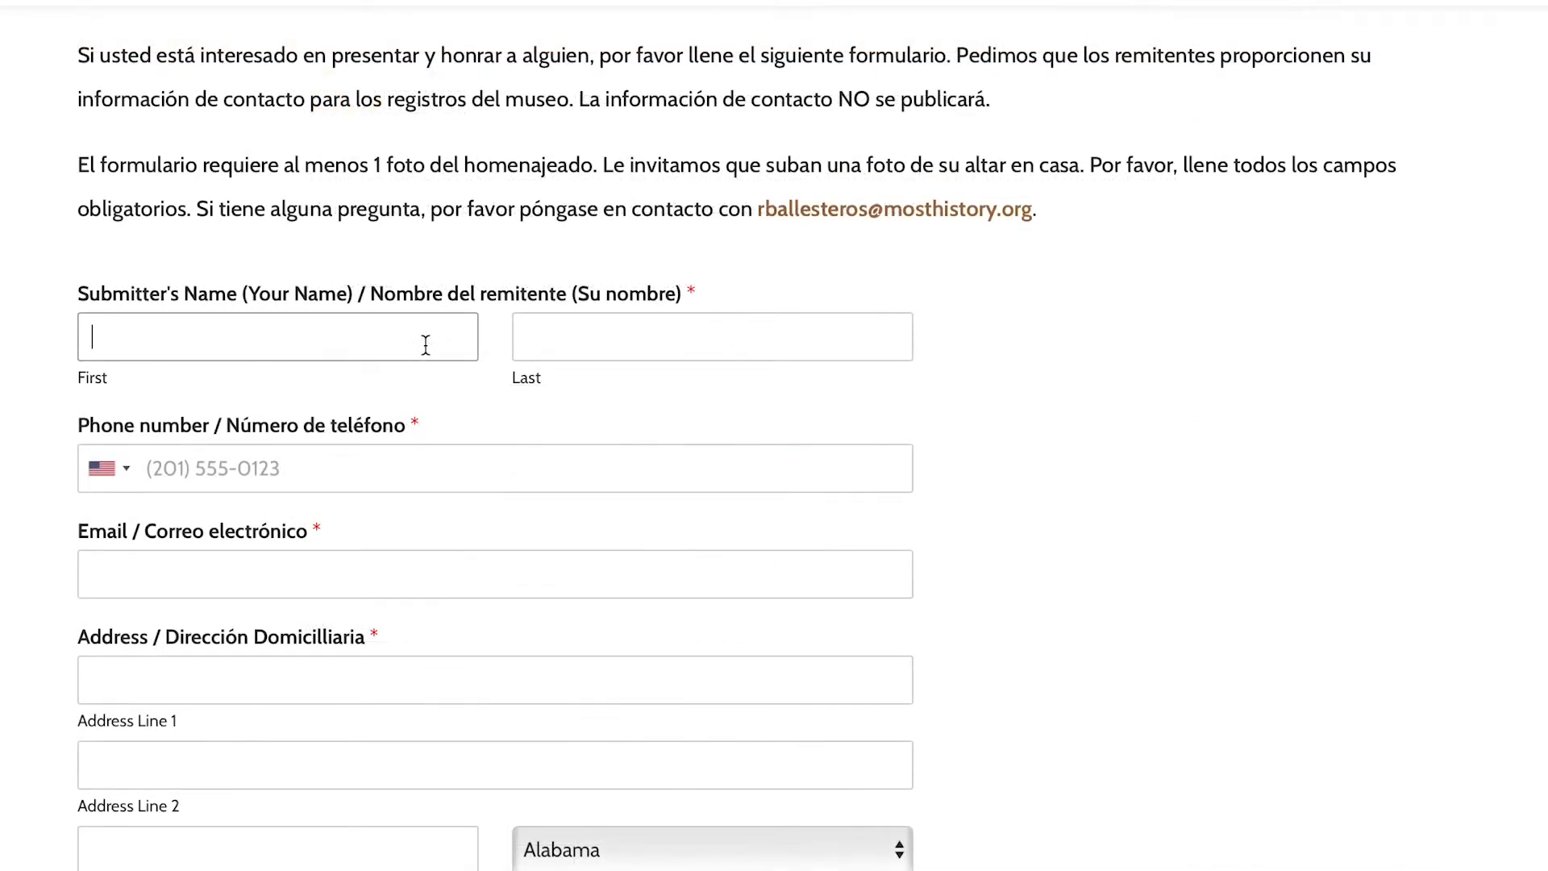
pyautogui.press('Tab')
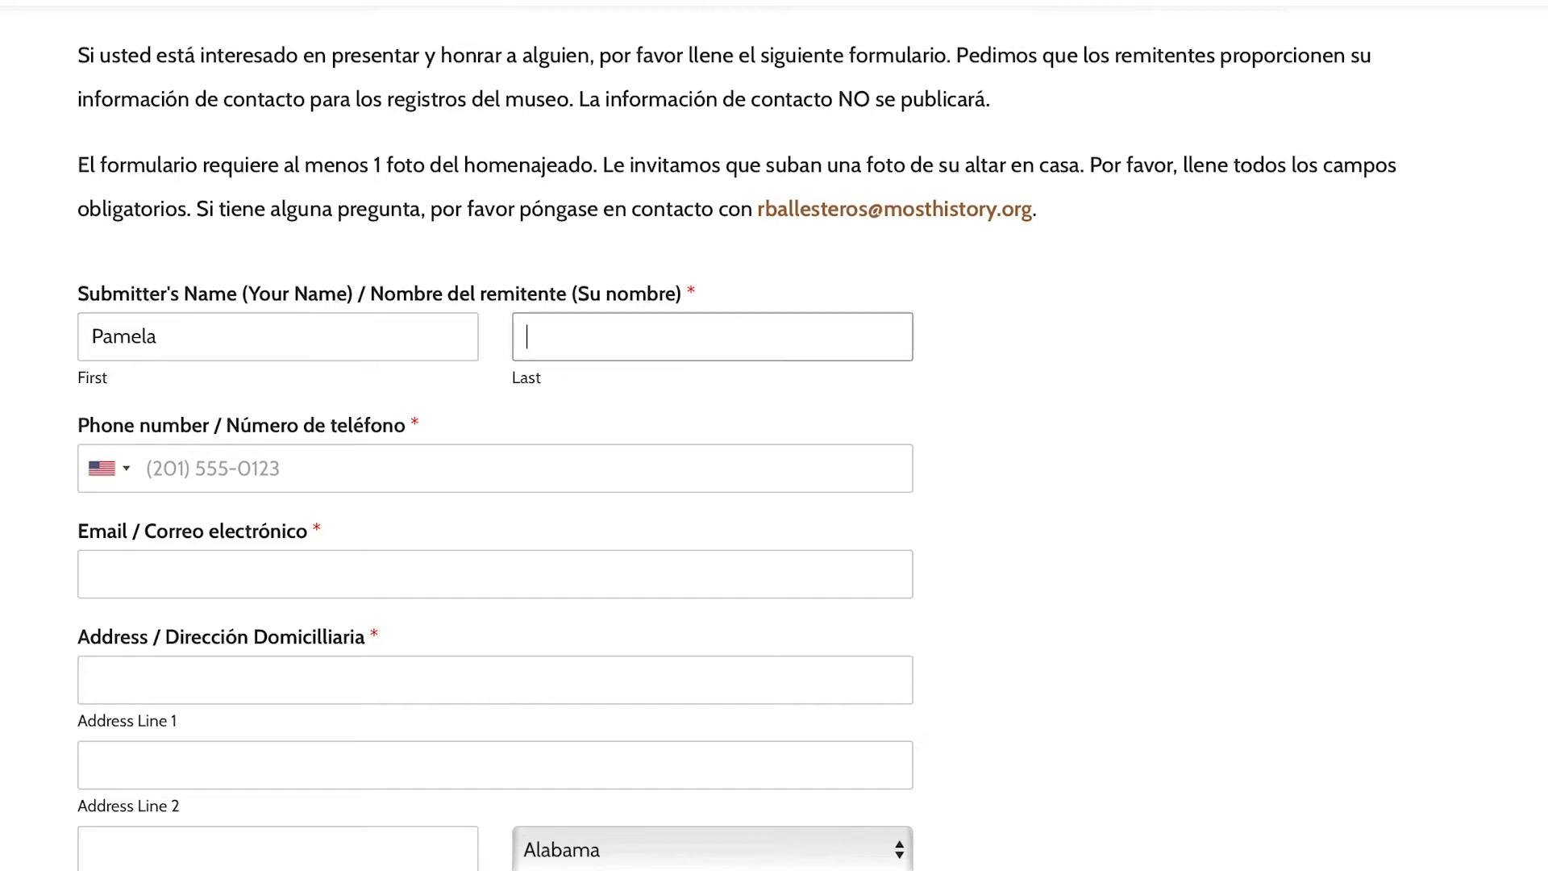
pyautogui.press('Tab')
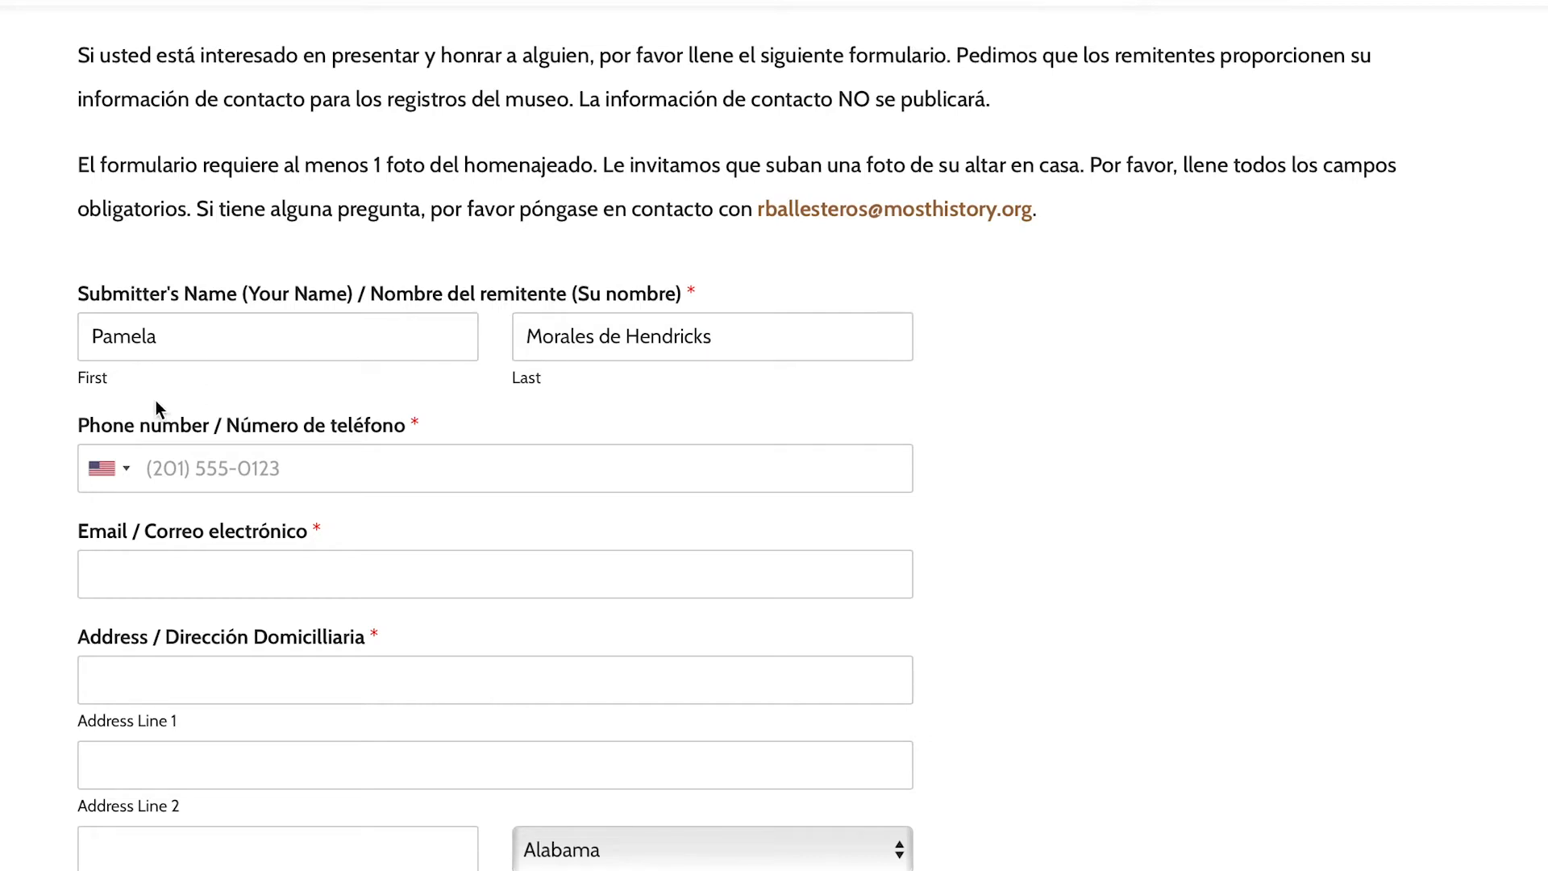
# - Fill in the submitter's phone number and e-mail address, then the honoree's last name
pyautogui.click(161, 464)
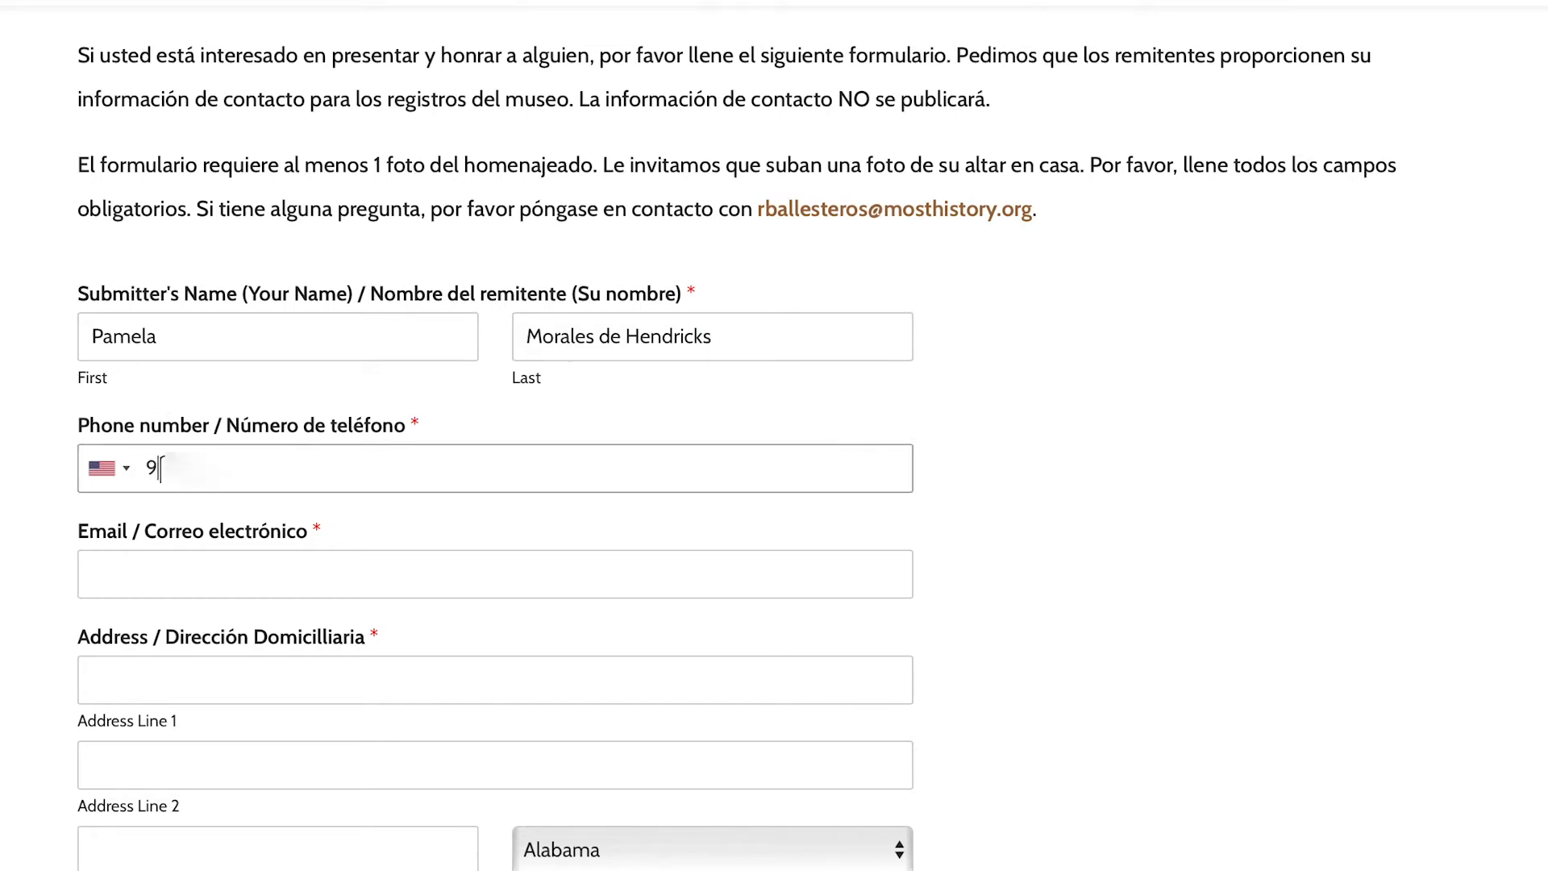
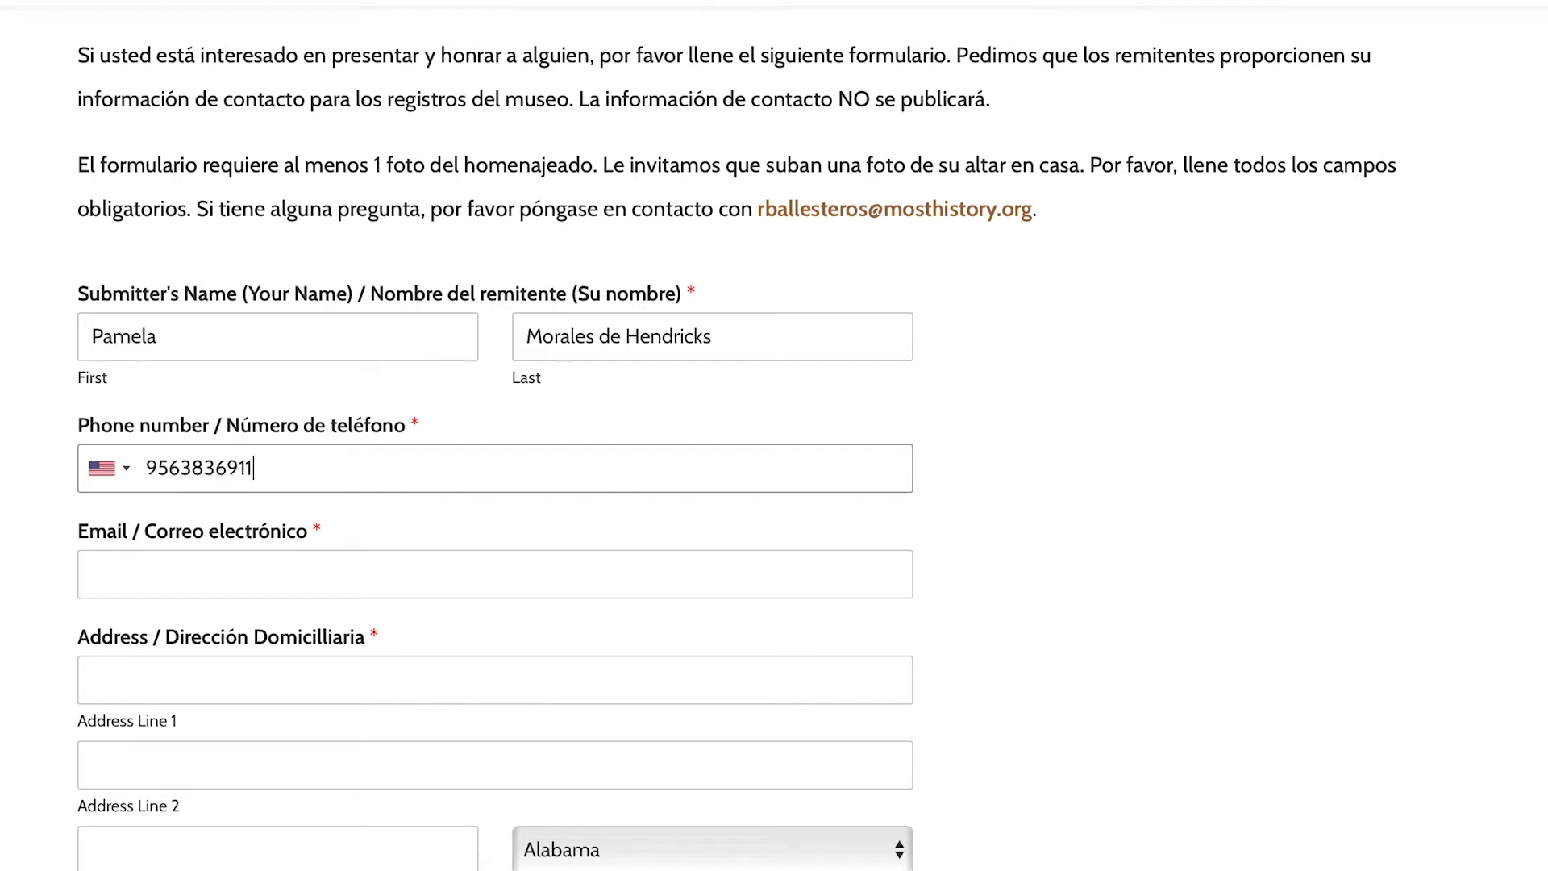
pyautogui.click(244, 571)
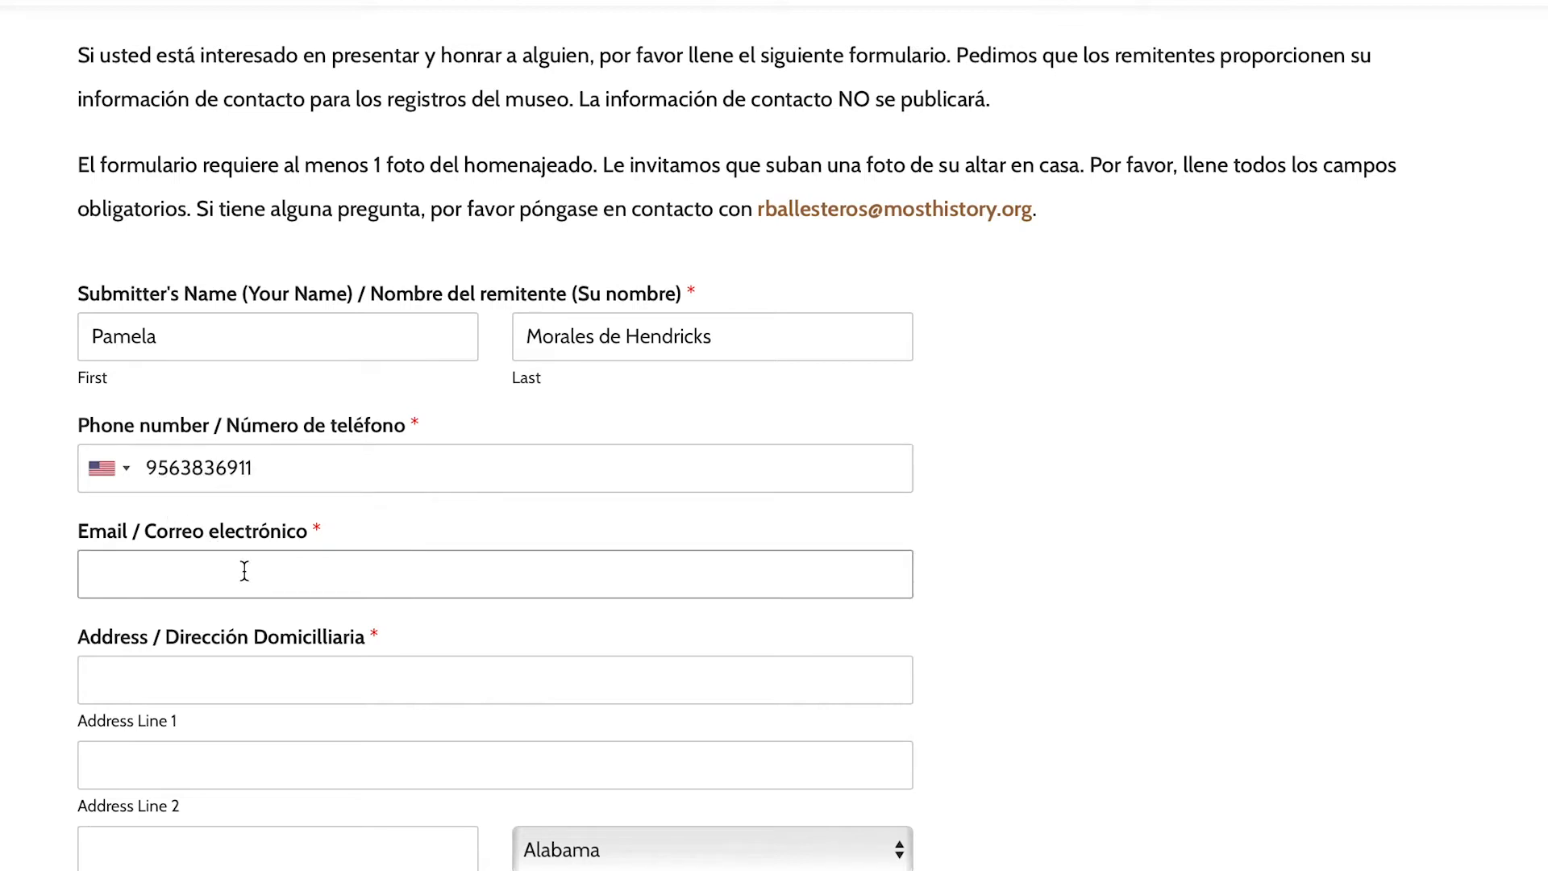
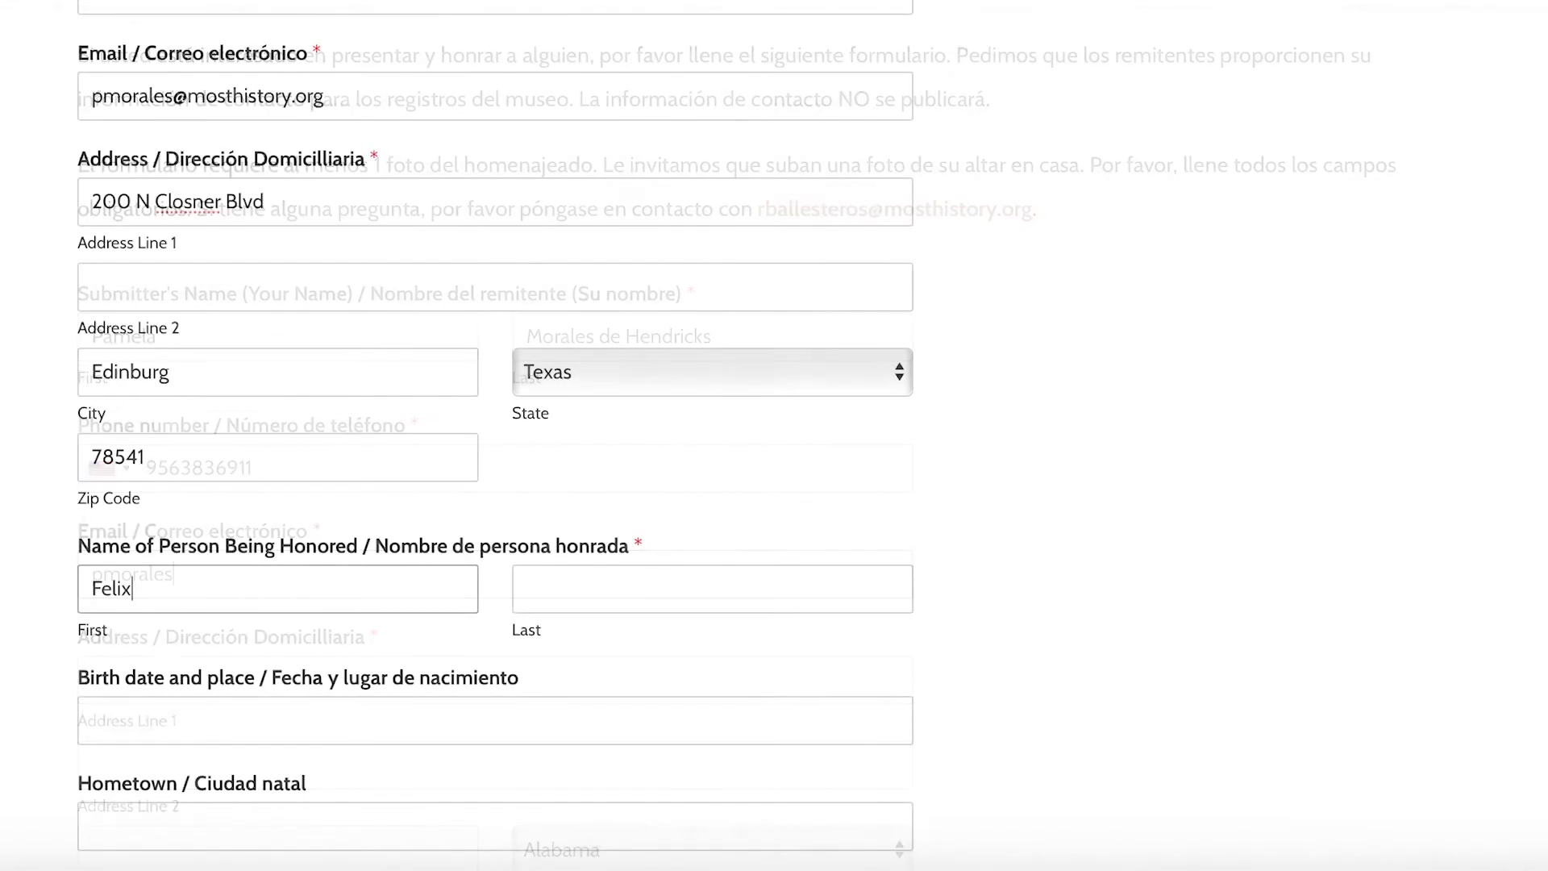
pyautogui.press('Tab')
pyautogui.write('Vasquez')
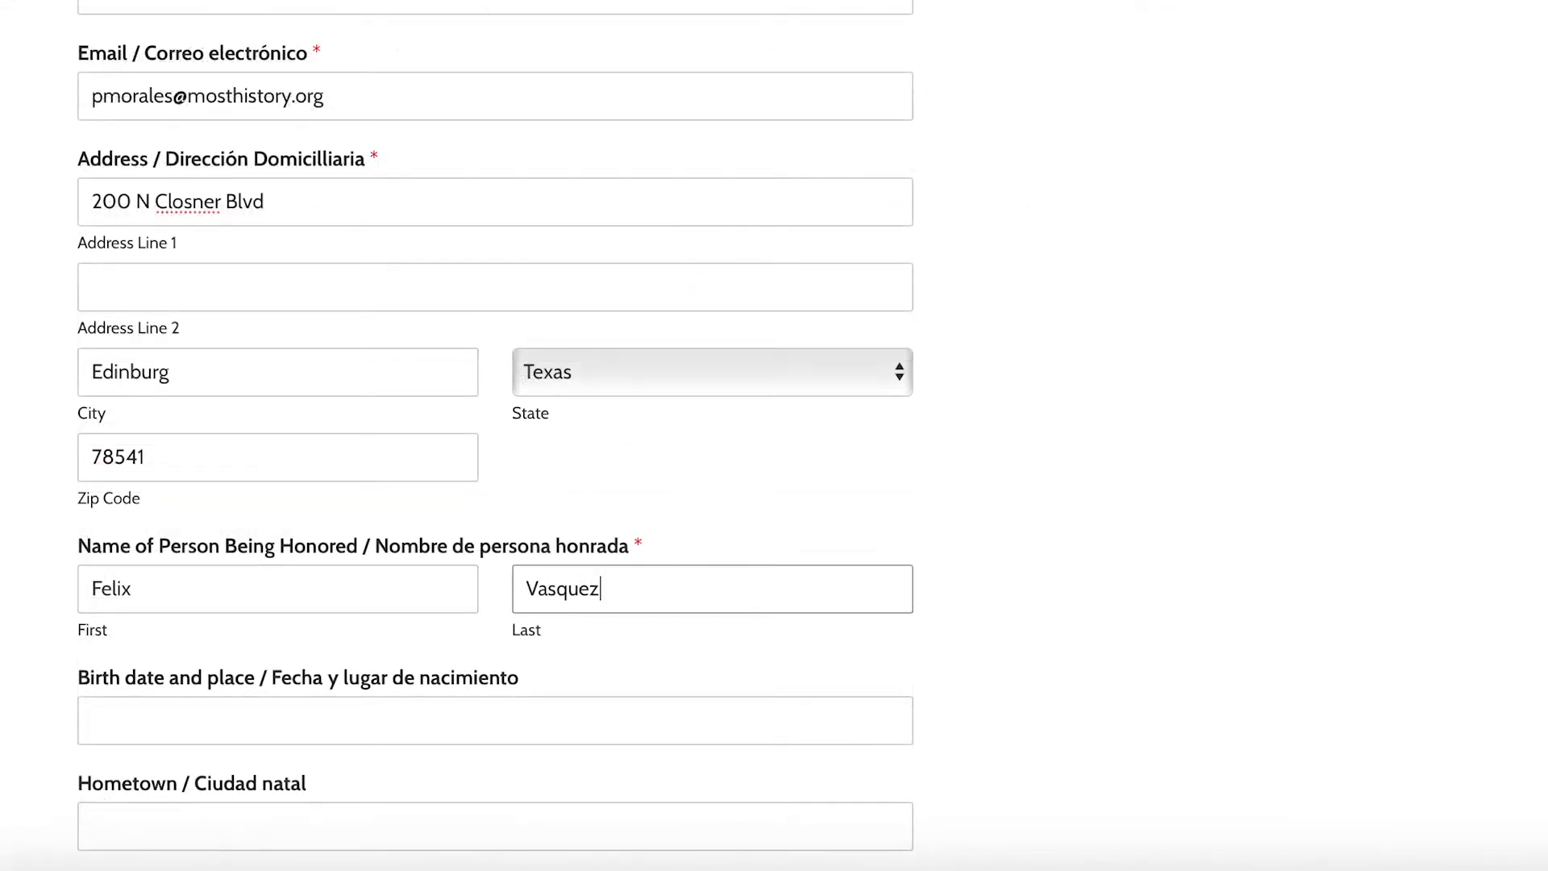
# - Enter the honoree's birth date, hometown 'Donna, Texas', and begin the family-relationship description
pyautogui.click(224, 716)
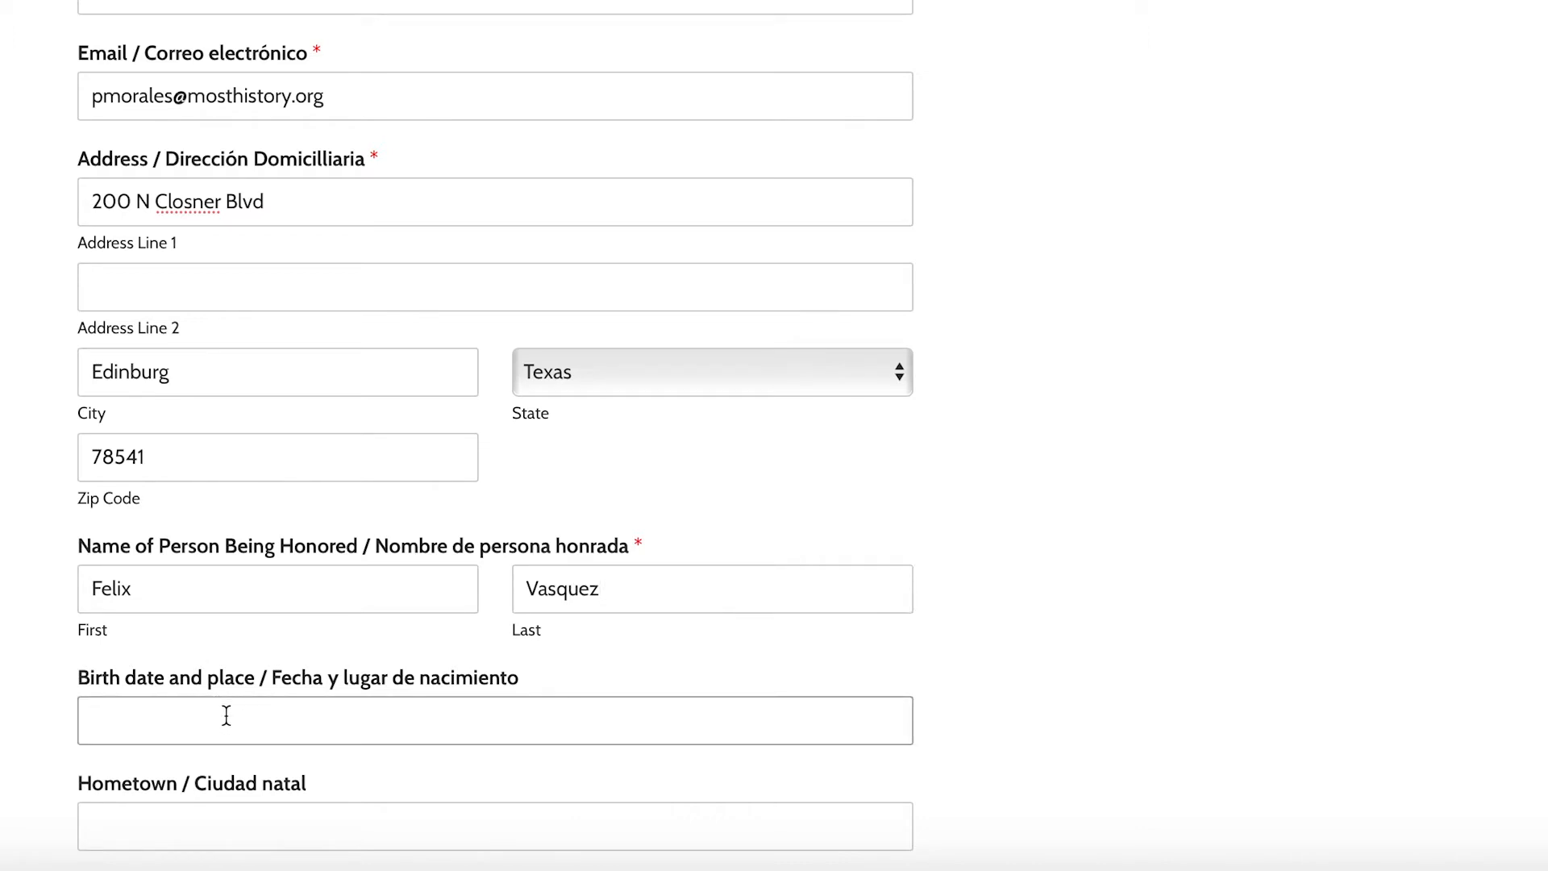
pyautogui.press('Tab')
pyautogui.write('Donna, Texas')
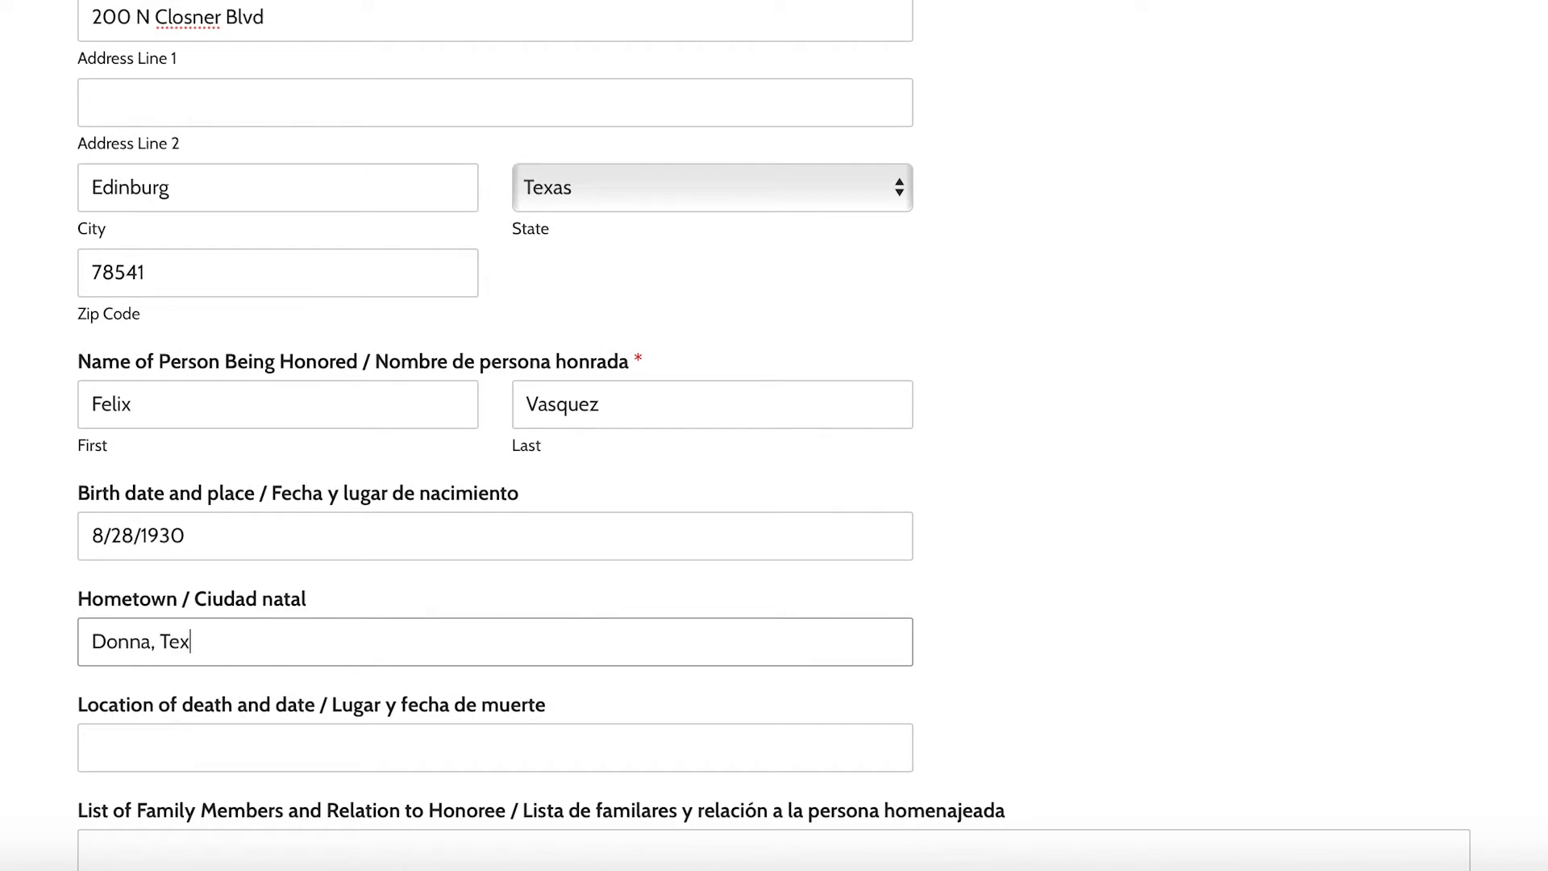
pyautogui.write('quez w')
pyautogui.write('as my gr')
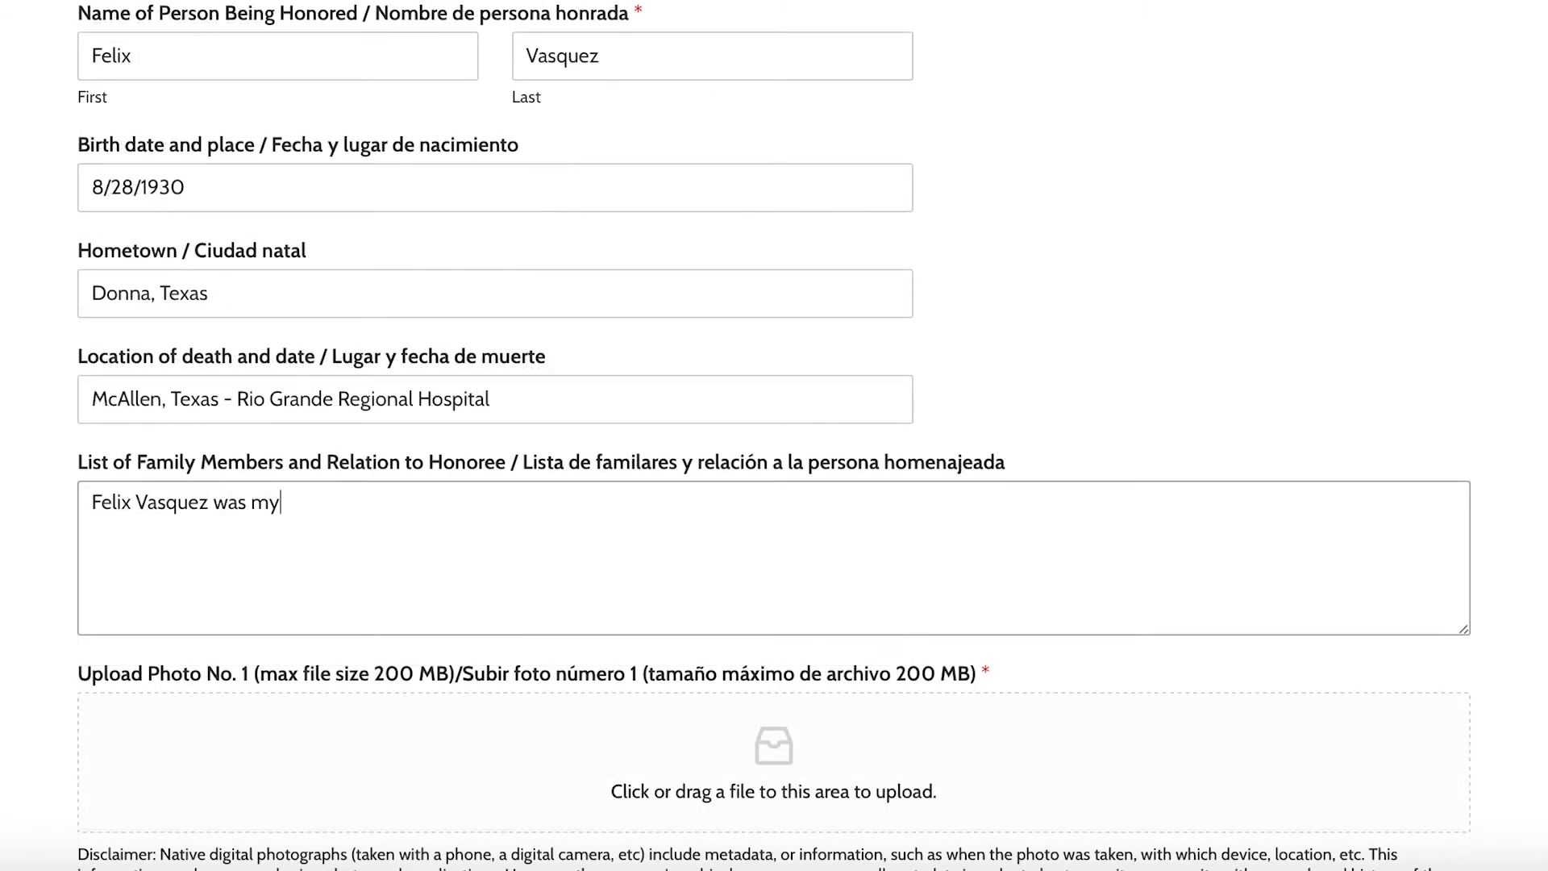
pyautogui.write('andfather. ')
pyautogui.write('His youngest da')
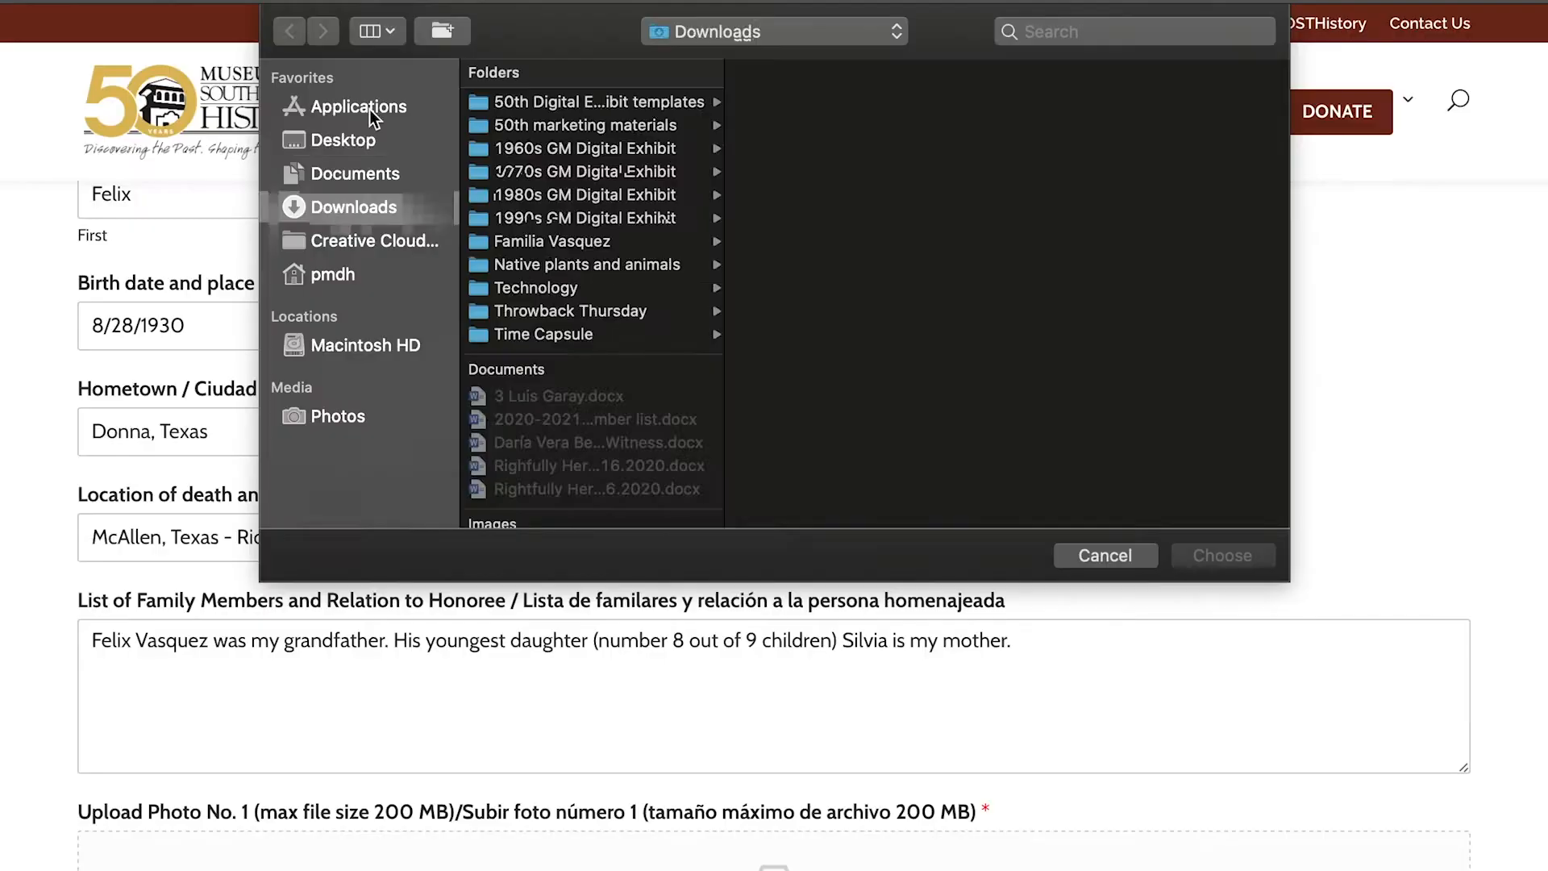
# - Choose the sepia 'front' couple photo from the Desktop as Photo No. 1
pyautogui.click(372, 137)
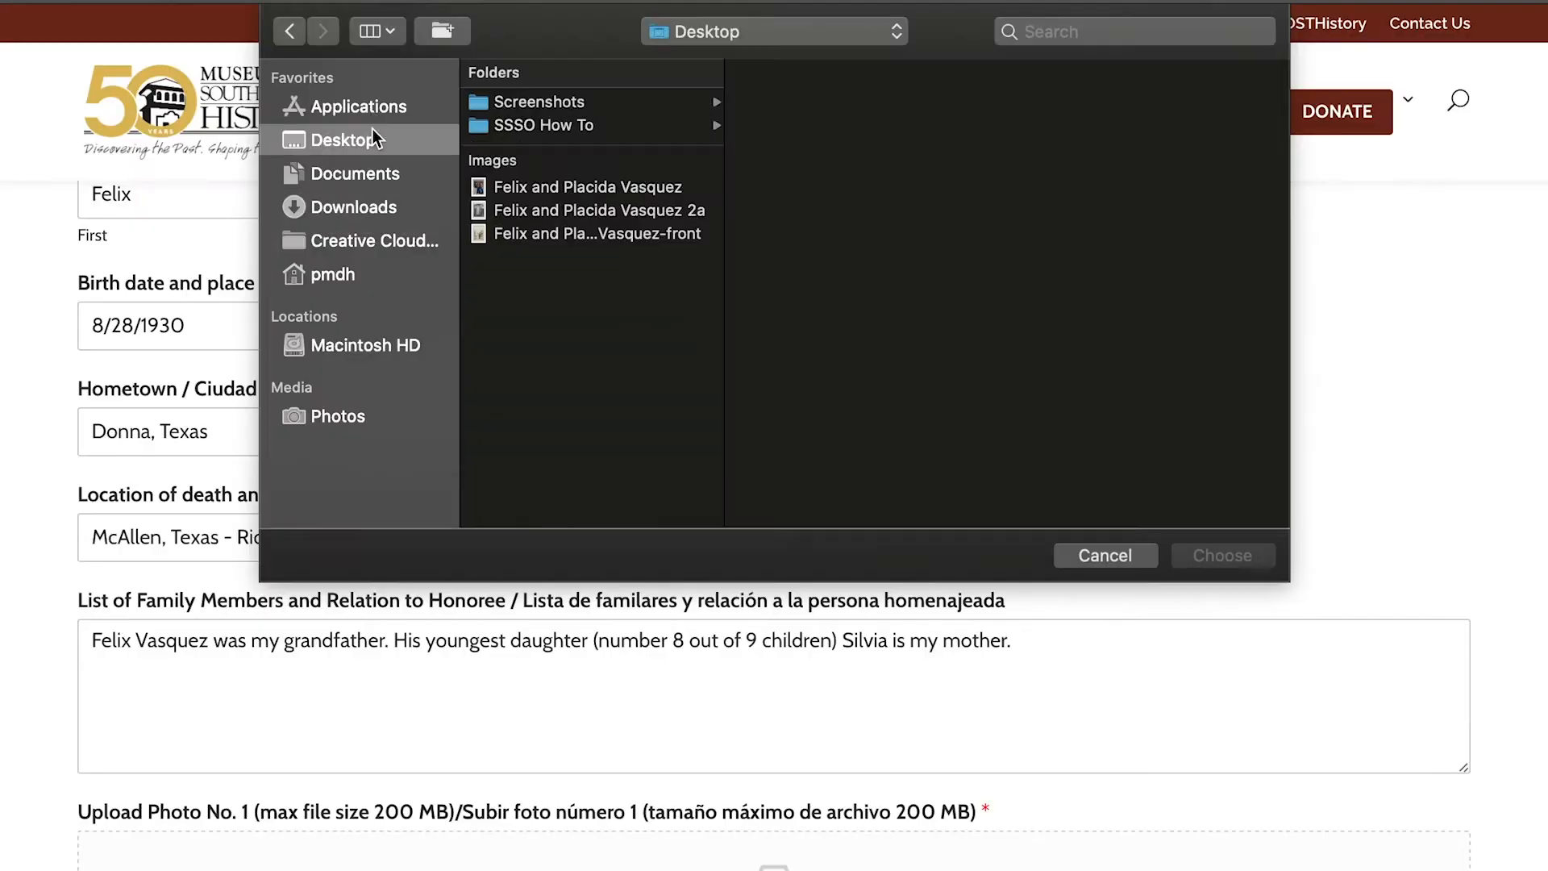
pyautogui.click(597, 188)
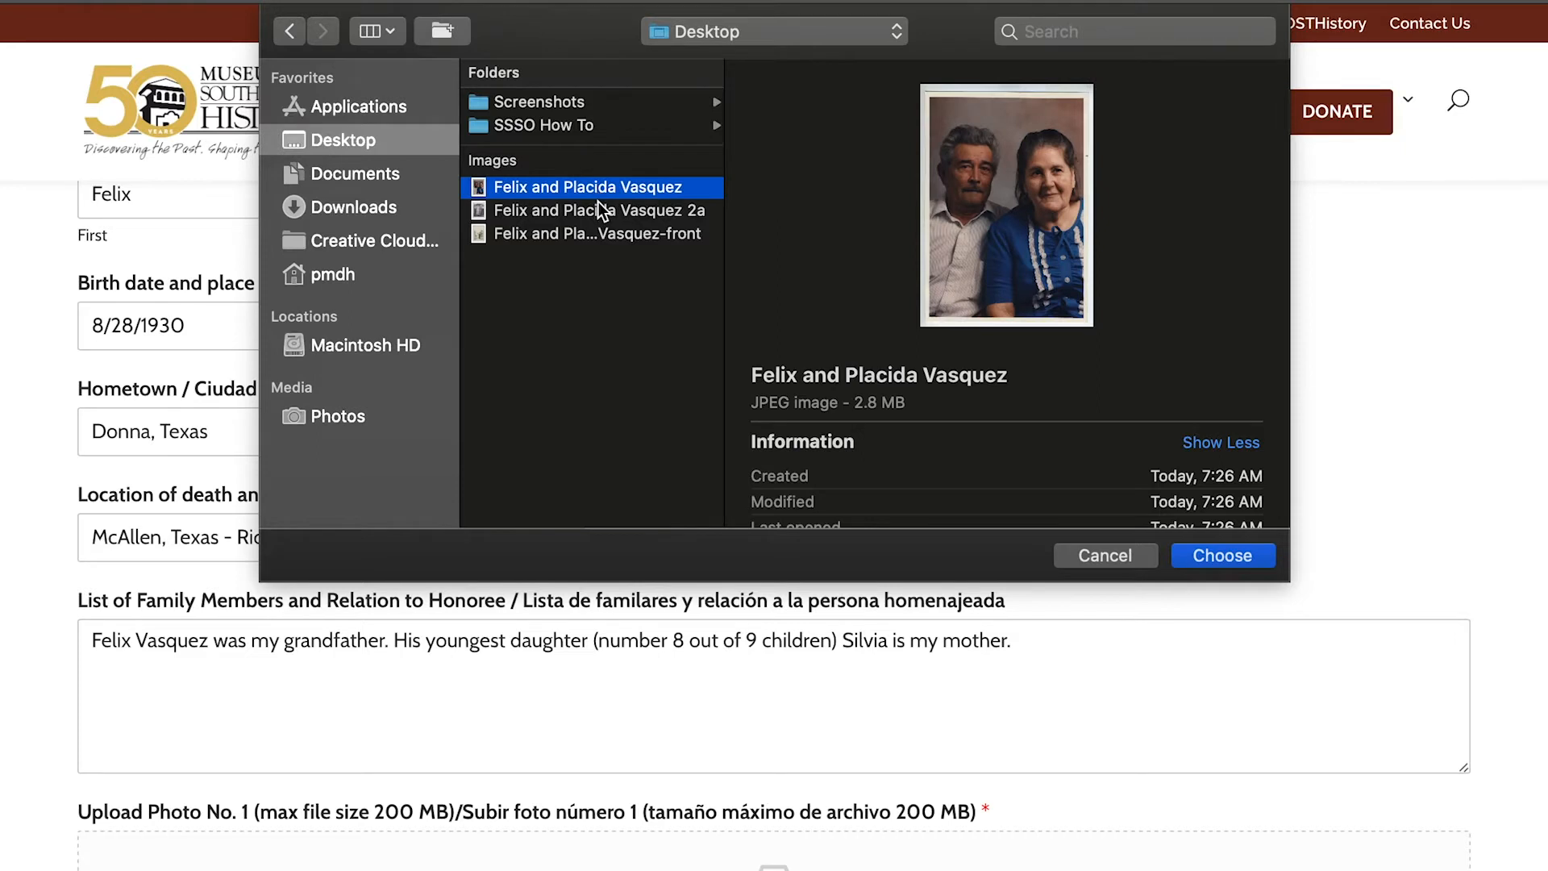
pyautogui.click(598, 203)
pyautogui.click(610, 236)
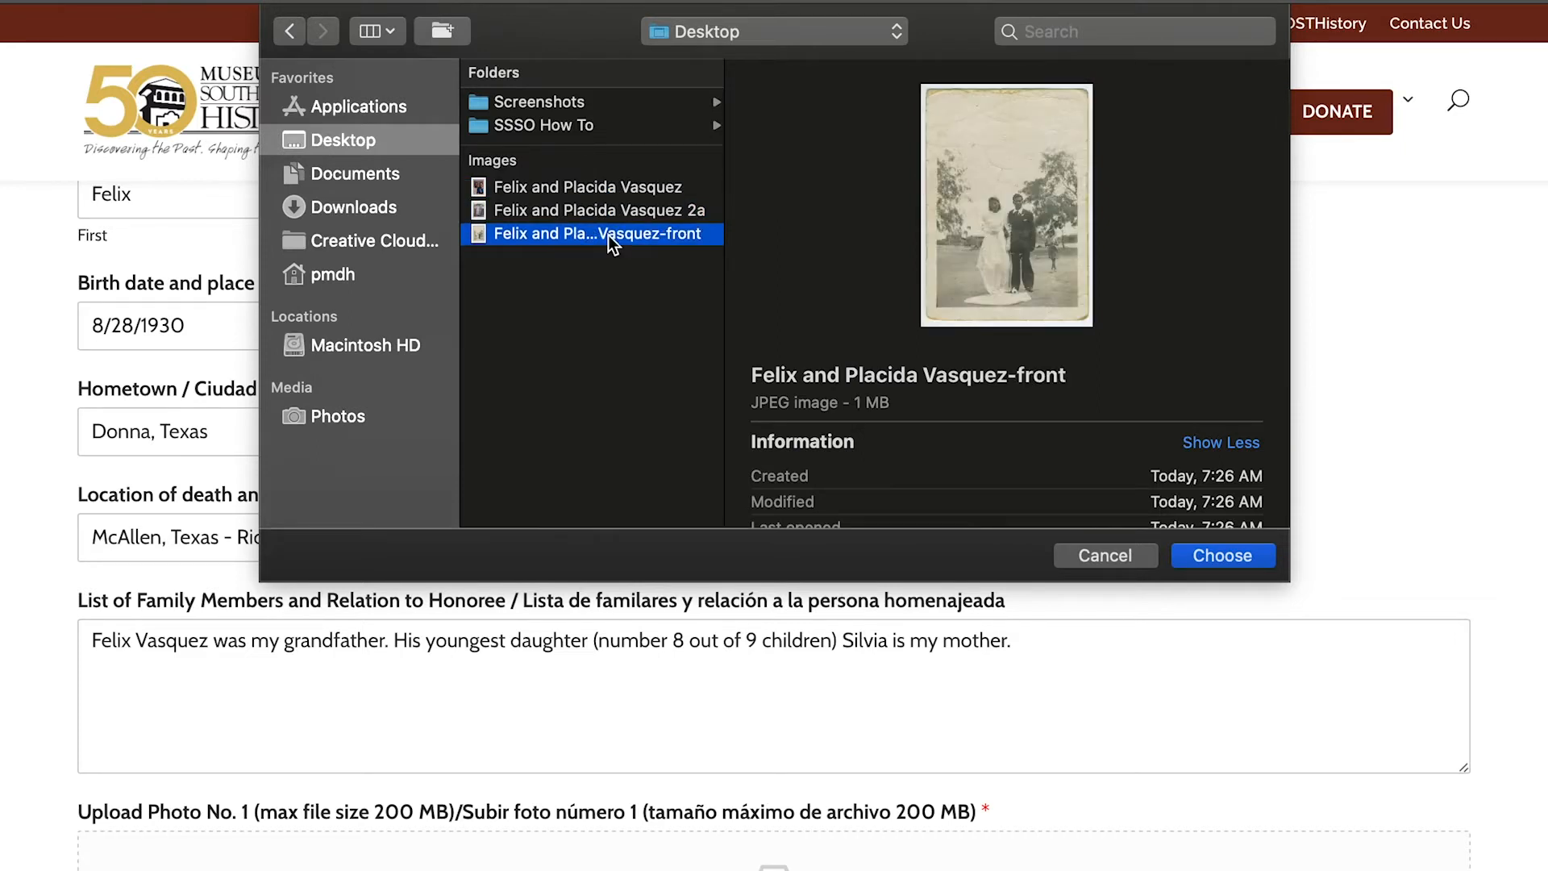
pyautogui.click(1250, 563)
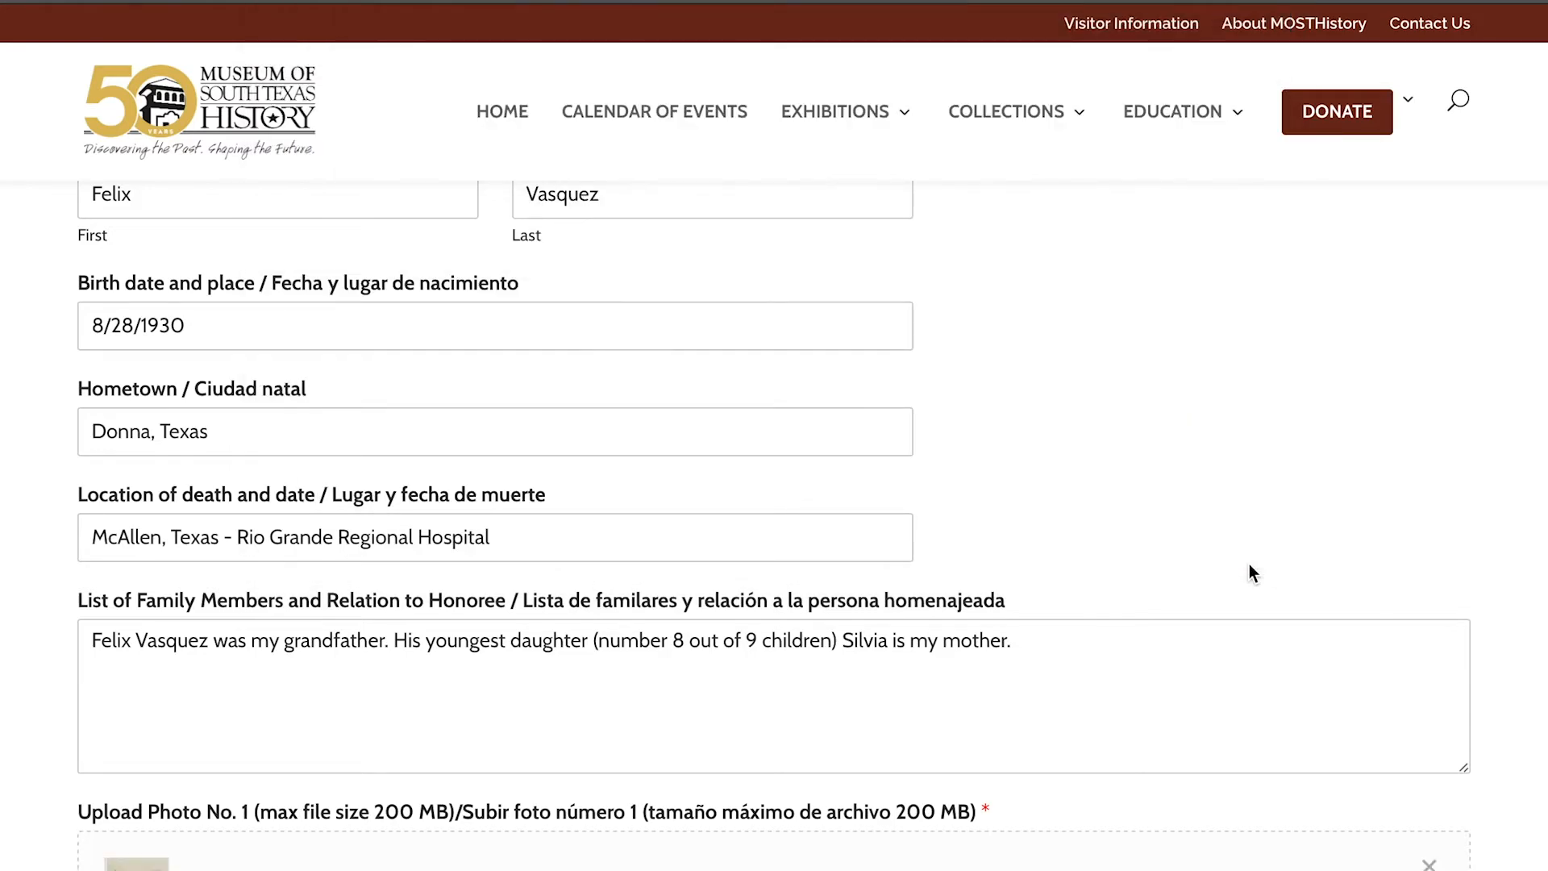
pyautogui.scroll(-2, 1251, 572)
pyautogui.scroll(-3, 1249, 564)
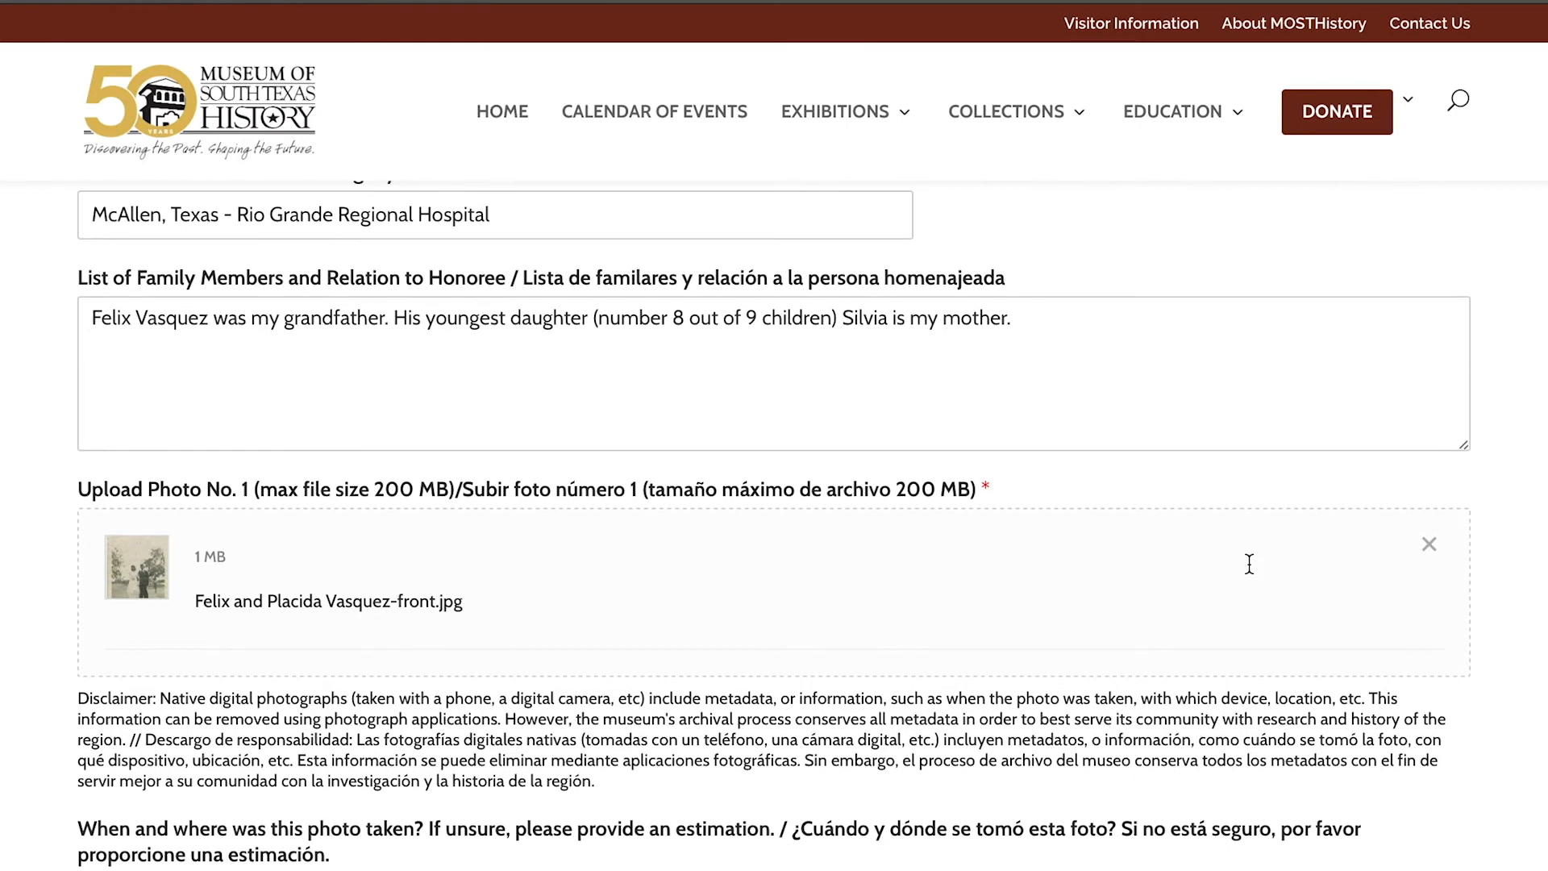
pyautogui.scroll(-3, 1249, 563)
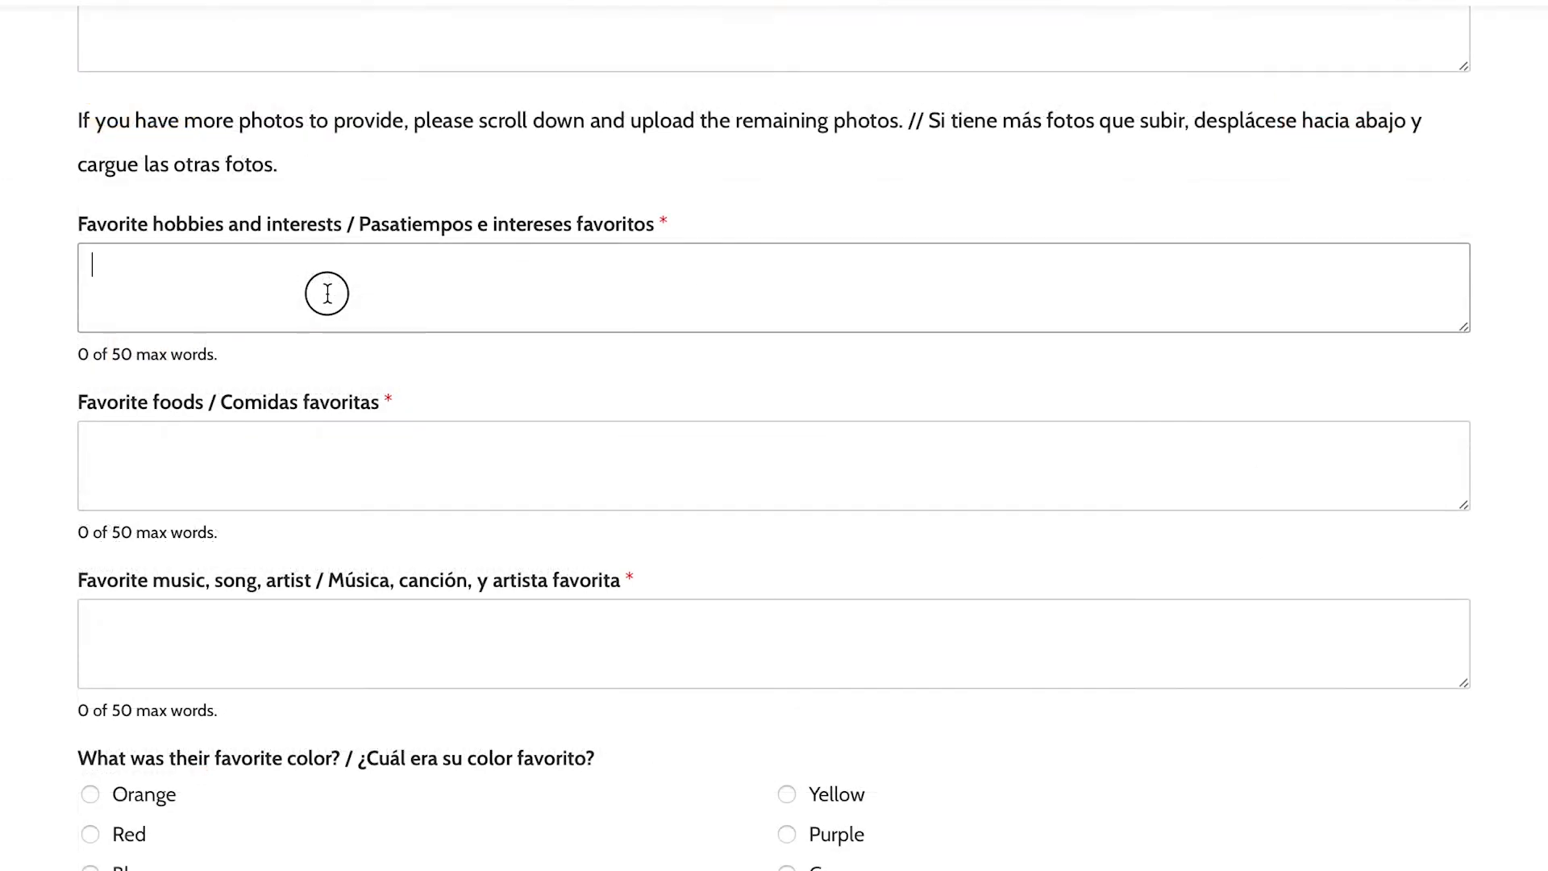
# - Enter hobbies 'Watch novelas and complete word search puzzles.', then foods, and choose Blue as favorite color
pyautogui.click(328, 293)
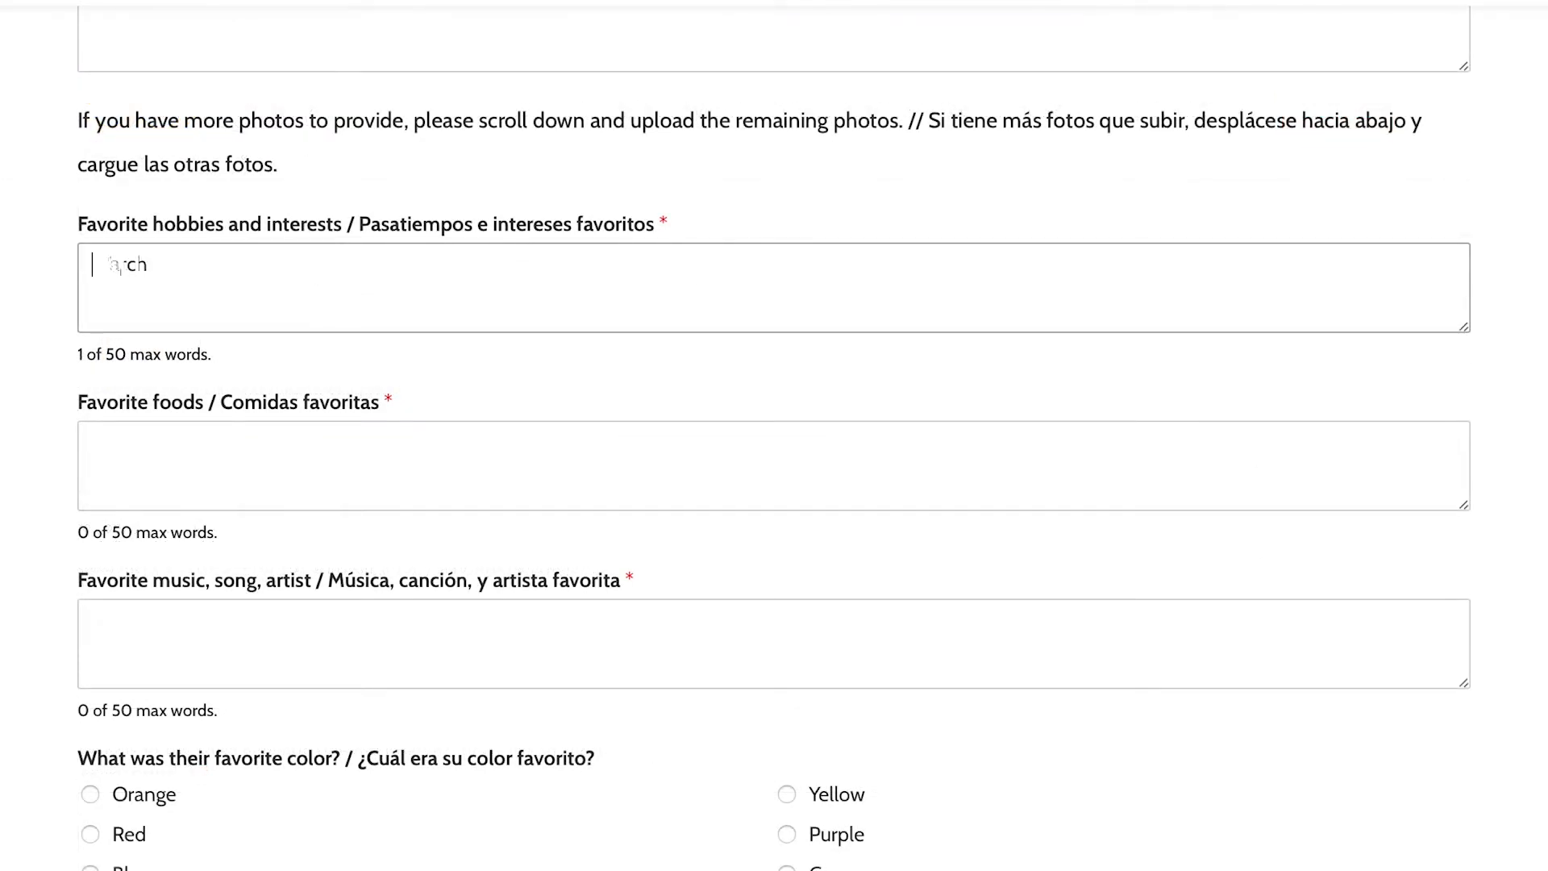
pyautogui.write('Watch novels an')
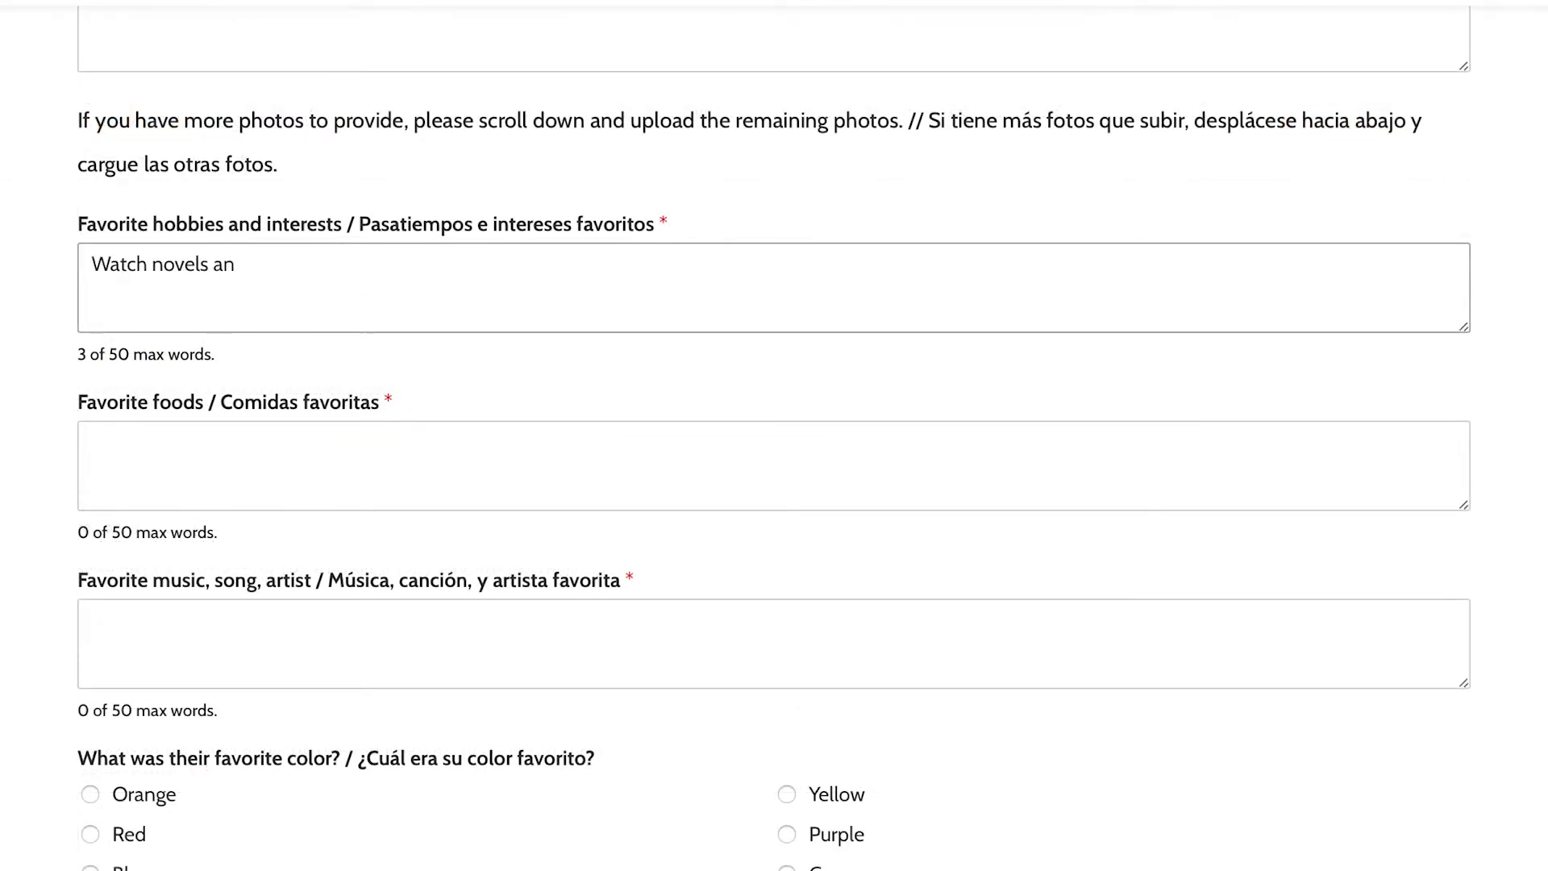
pyautogui.write('d comp')
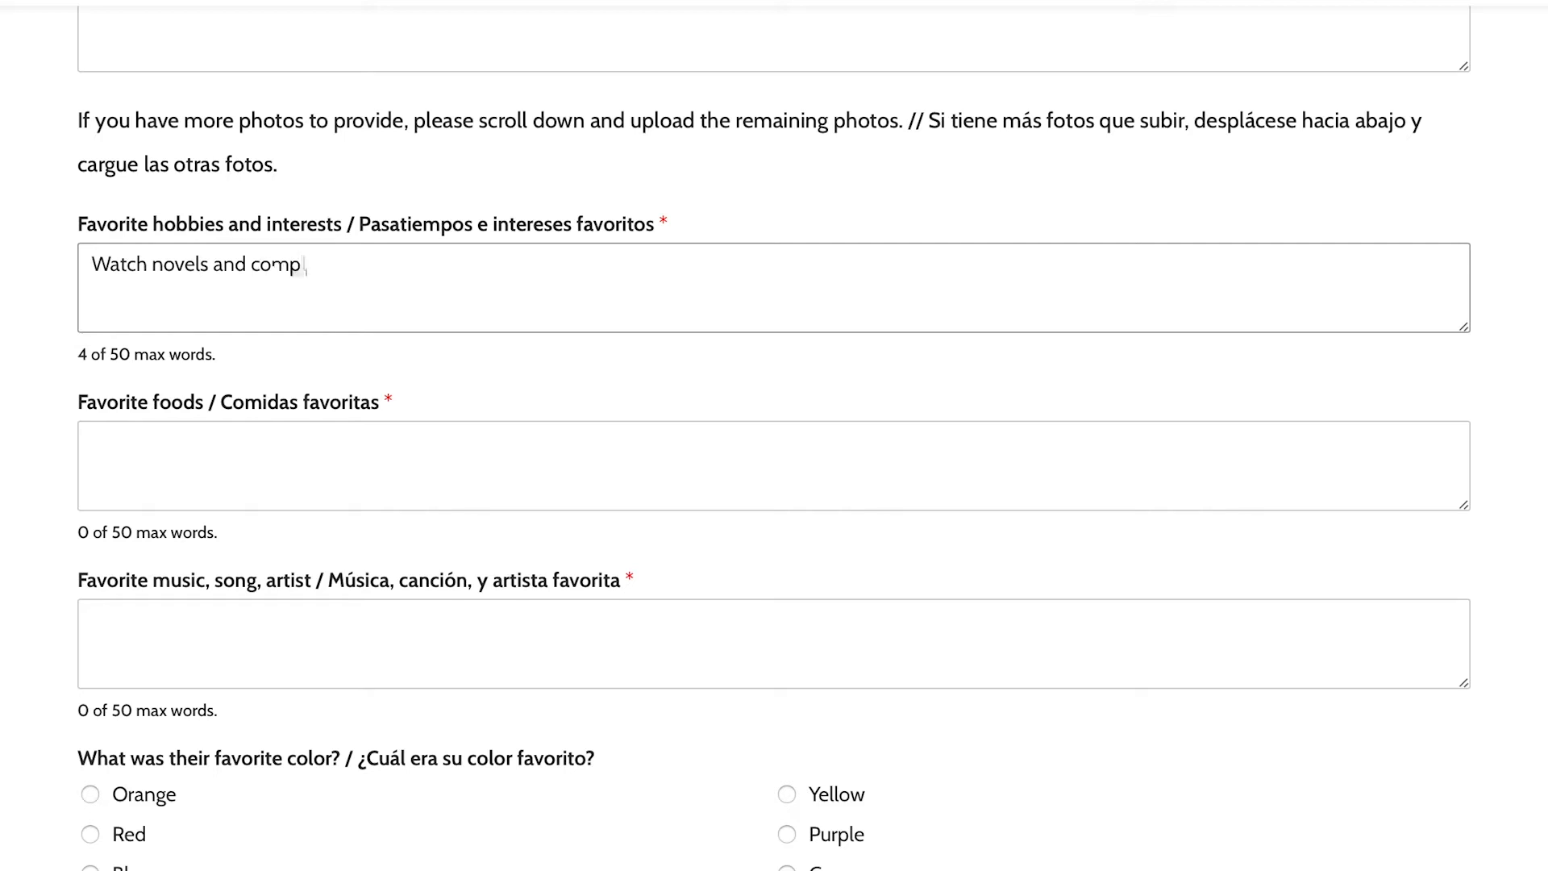
pyautogui.write('leteWor')
pyautogui.press('BackSpace')
pyautogui.press('BackSpace')
pyautogui.press('BackSpace')
pyautogui.write('word sea')
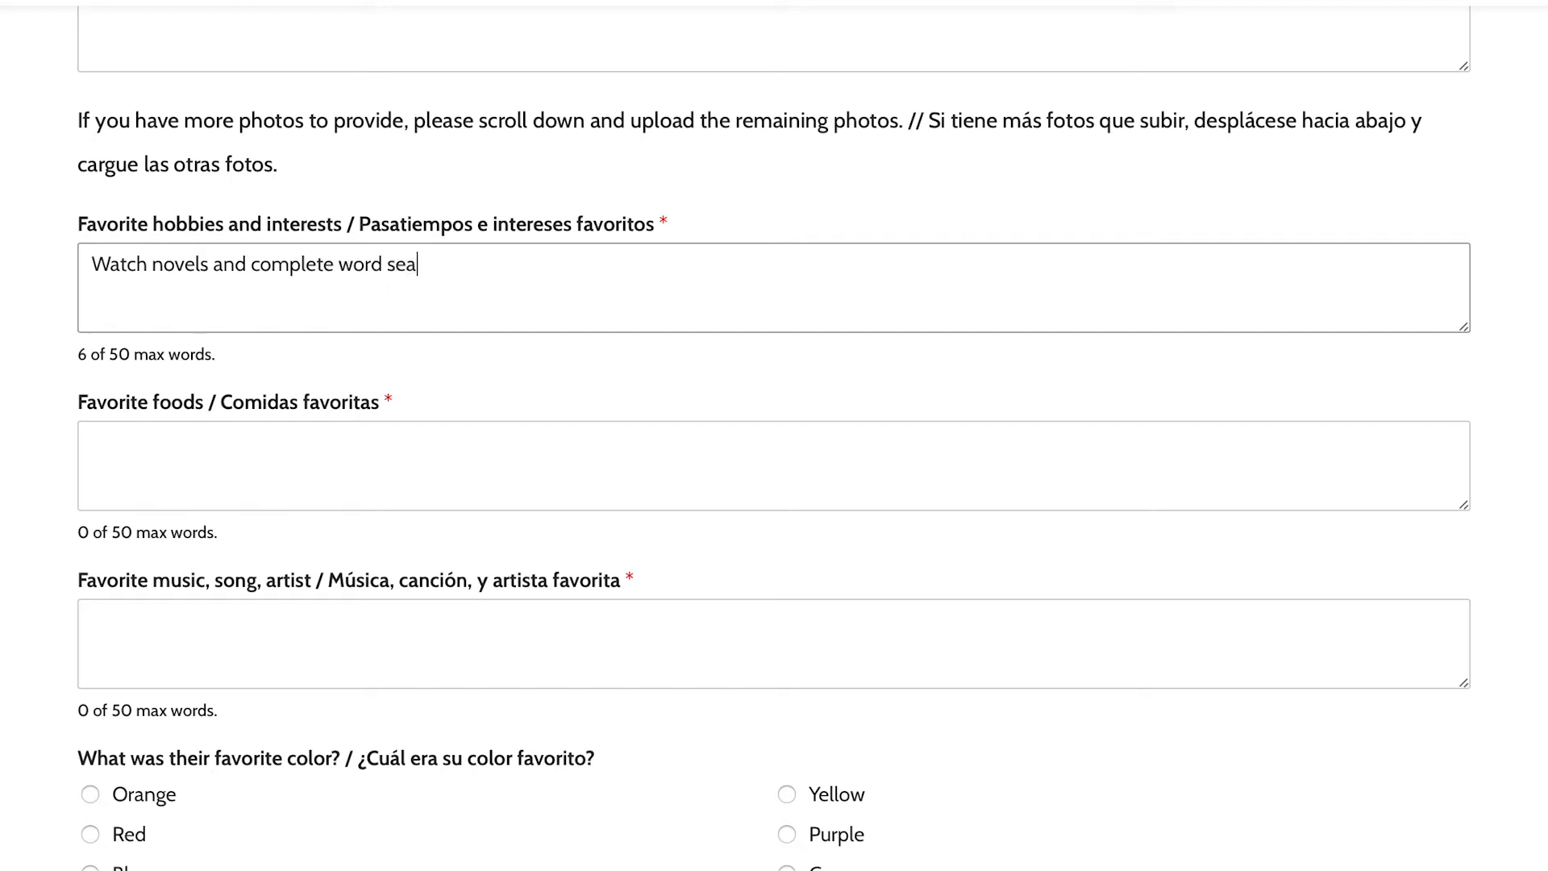
pyautogui.write('rch puzzles.')
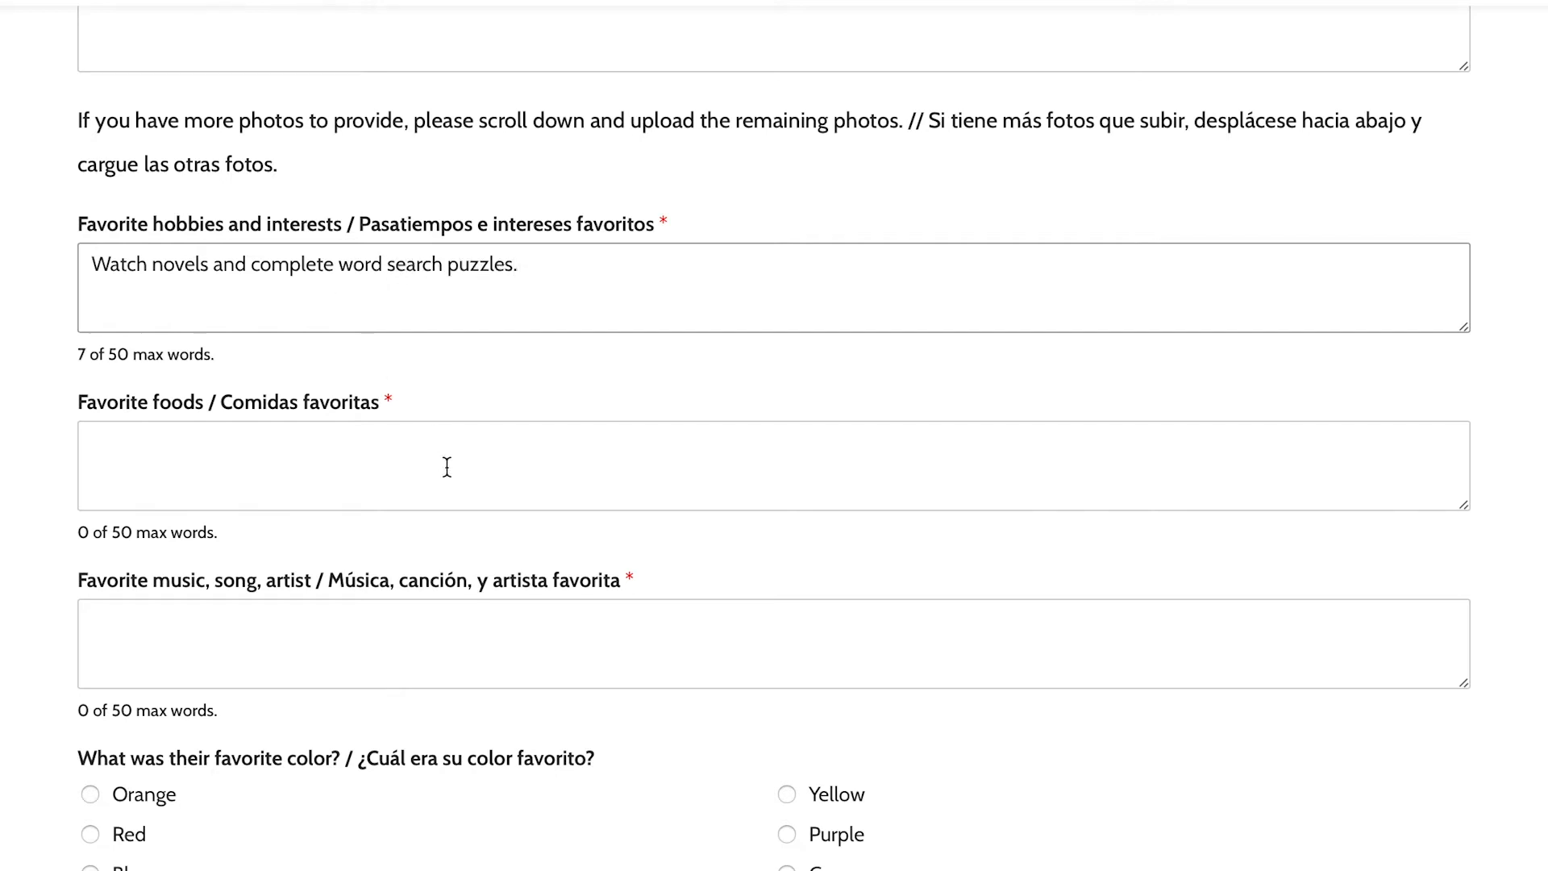
pyautogui.click(206, 266)
pyautogui.write('a')
pyautogui.click(380, 433)
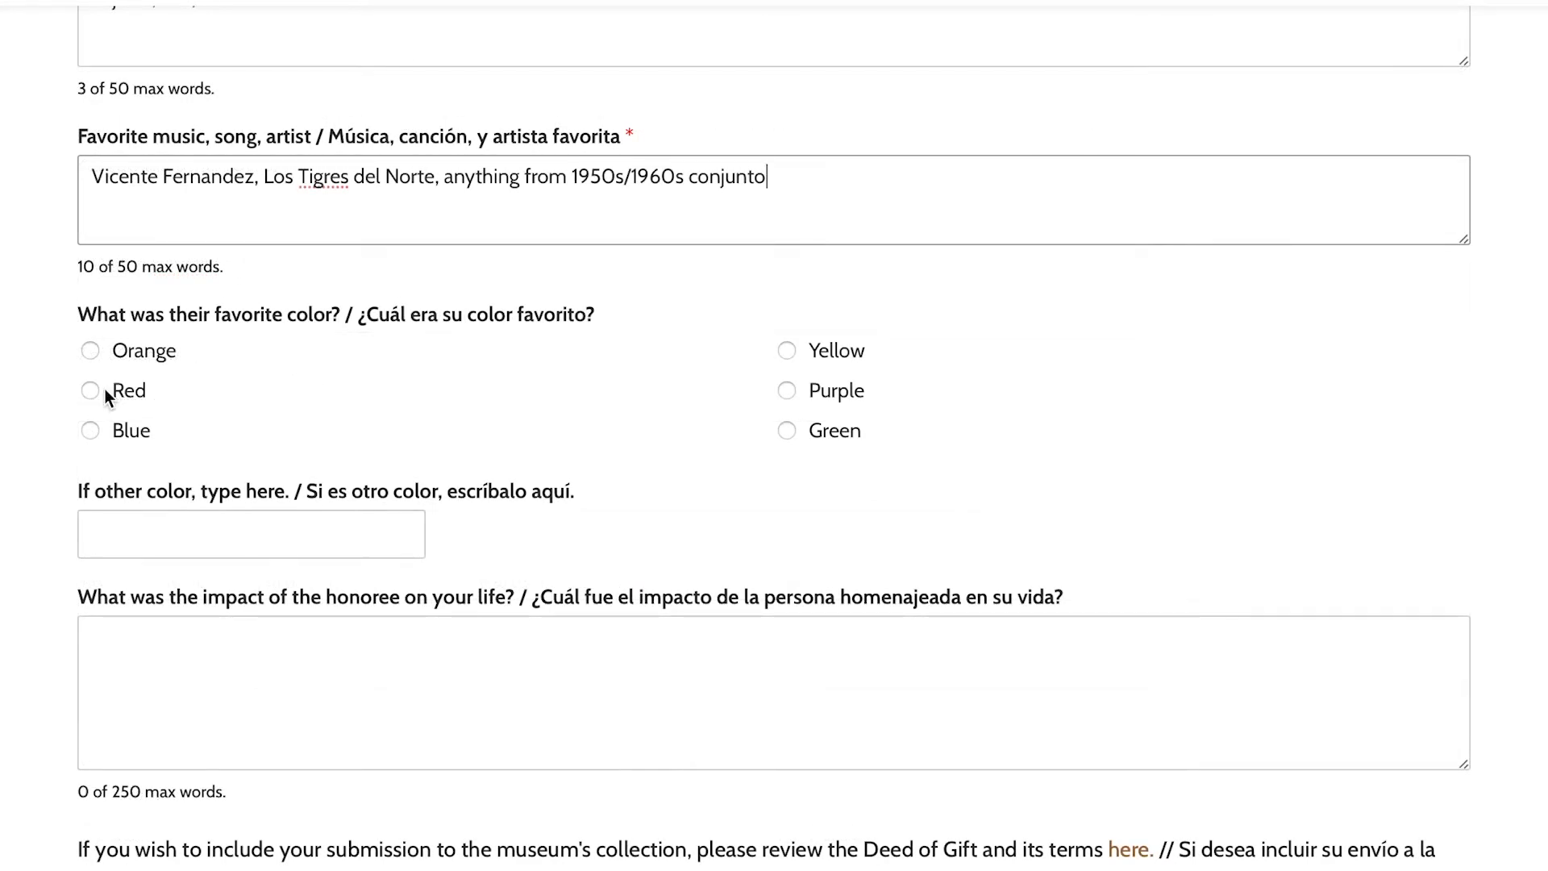
pyautogui.click(90, 431)
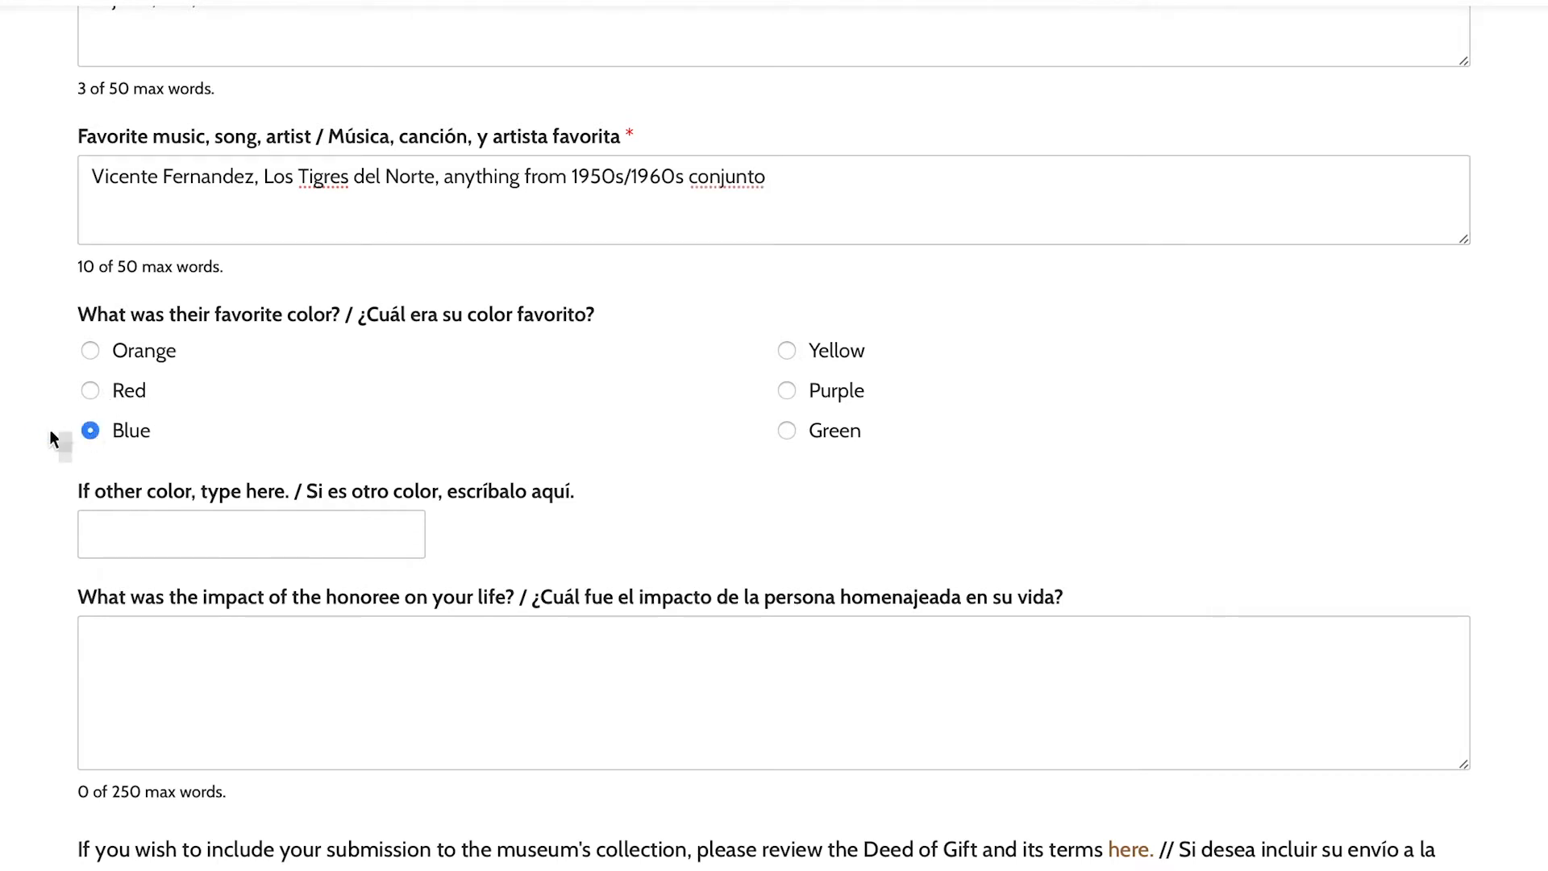
# - Write the impact answer beginning 'I grew up with my grandfather. We lived in his house.'
pyautogui.scroll(-1, 35, 436)
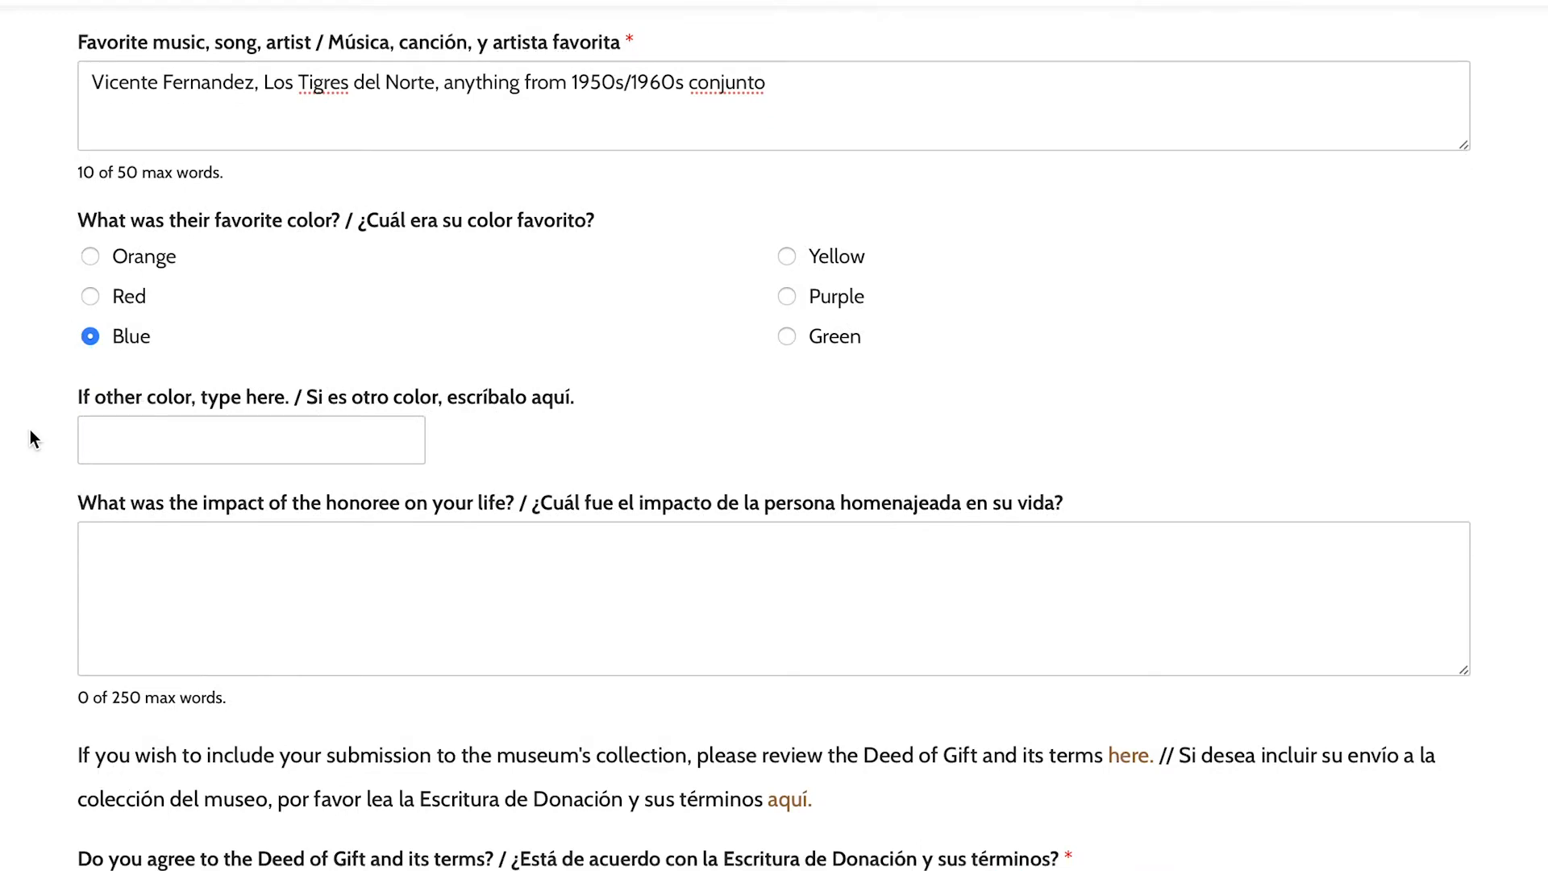
pyautogui.scroll(-1, 32, 440)
pyautogui.click(159, 463)
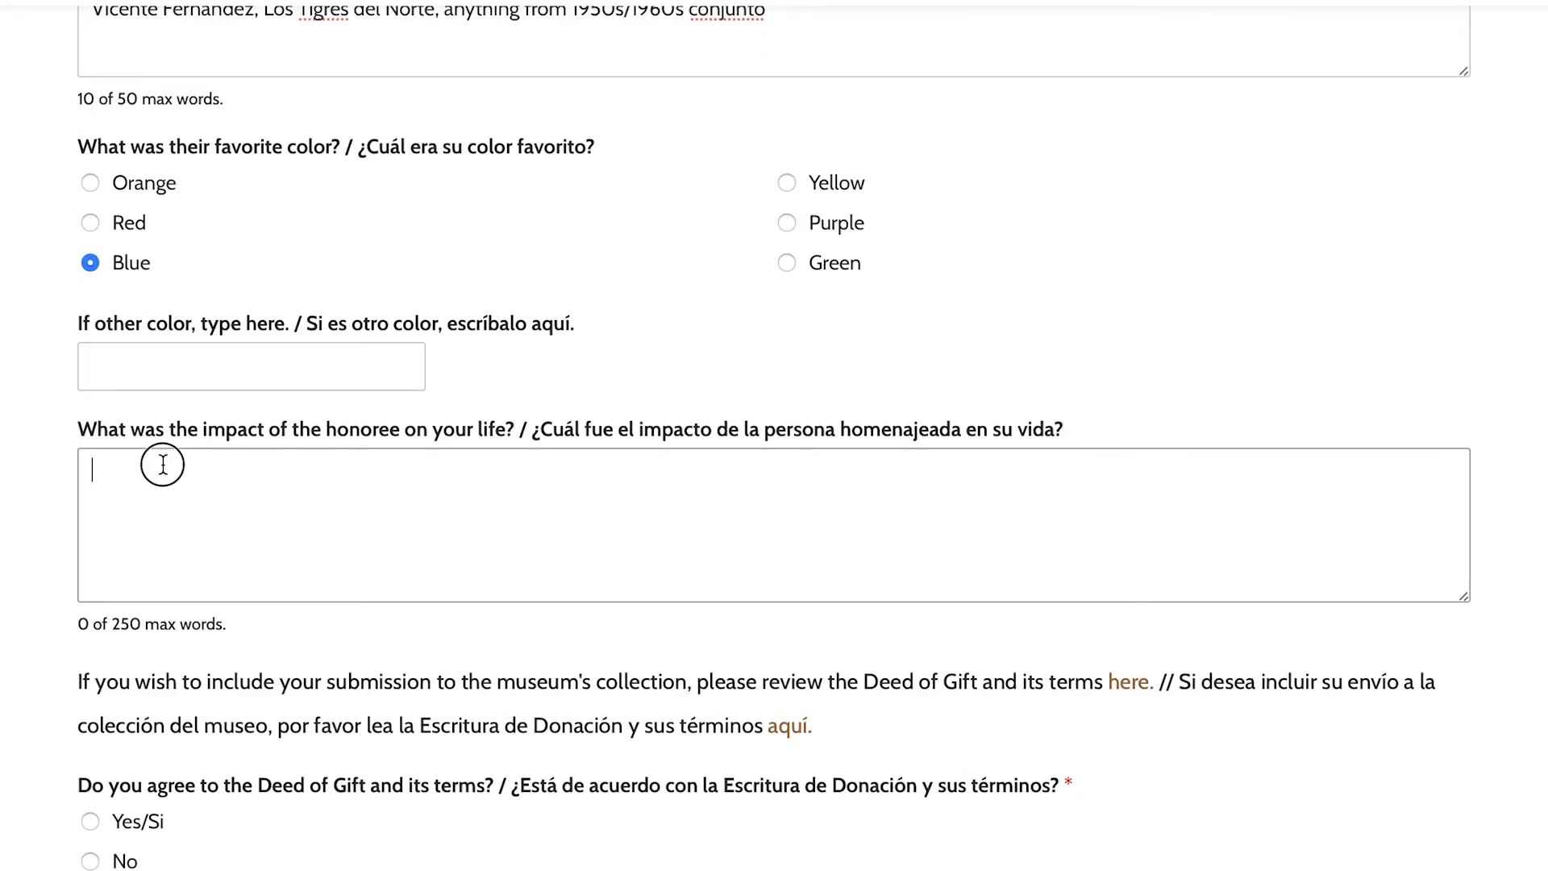
pyautogui.write('I grew p')
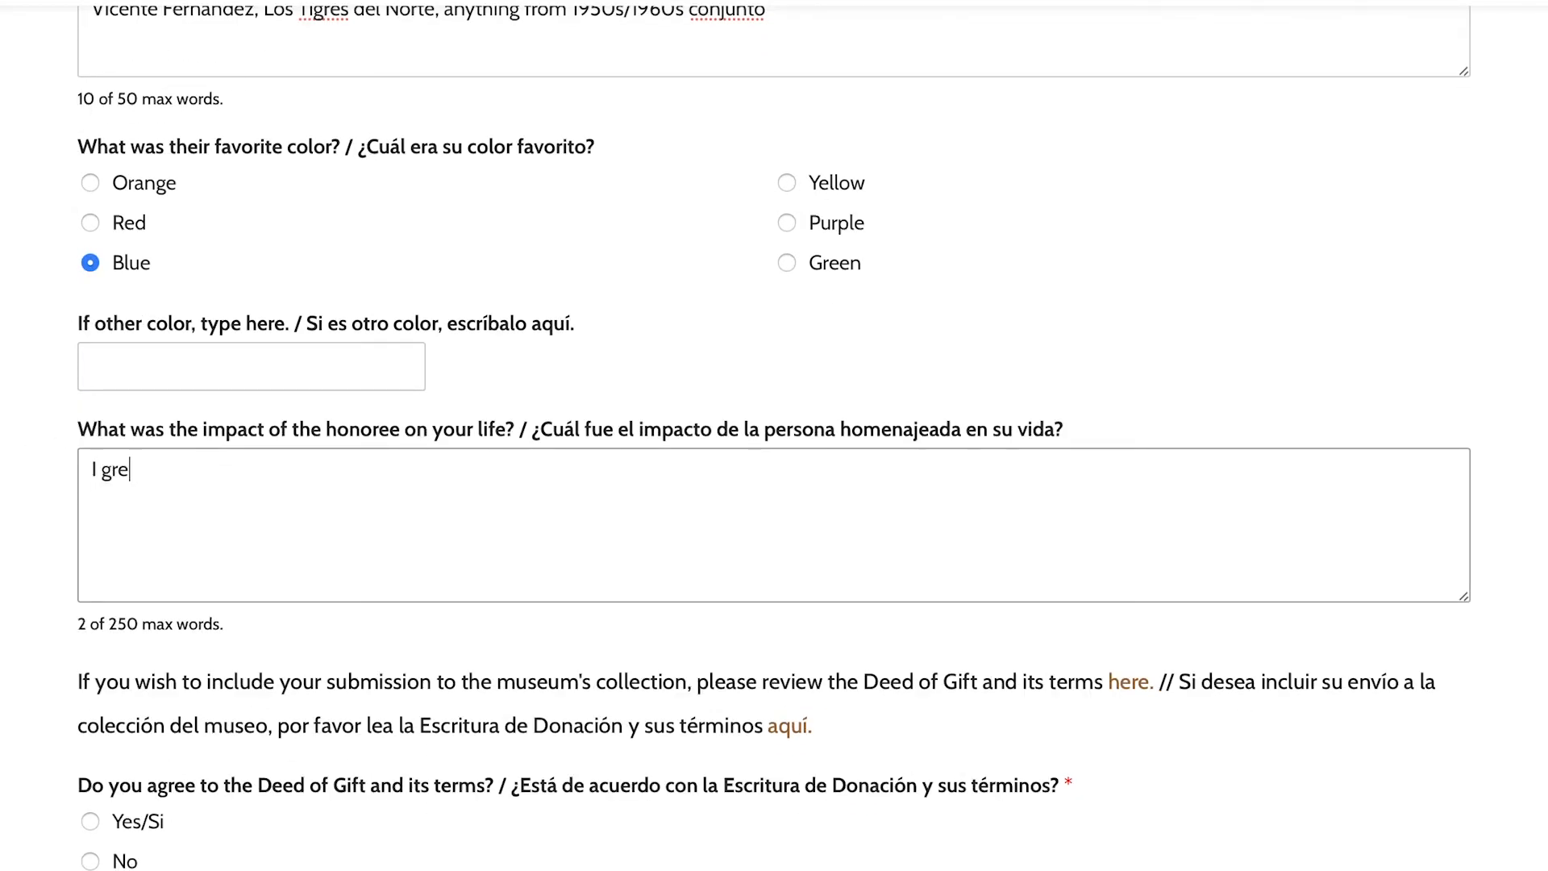
pyautogui.press('BackSpace')
pyautogui.press('BackSpace')
pyautogui.write('up with')
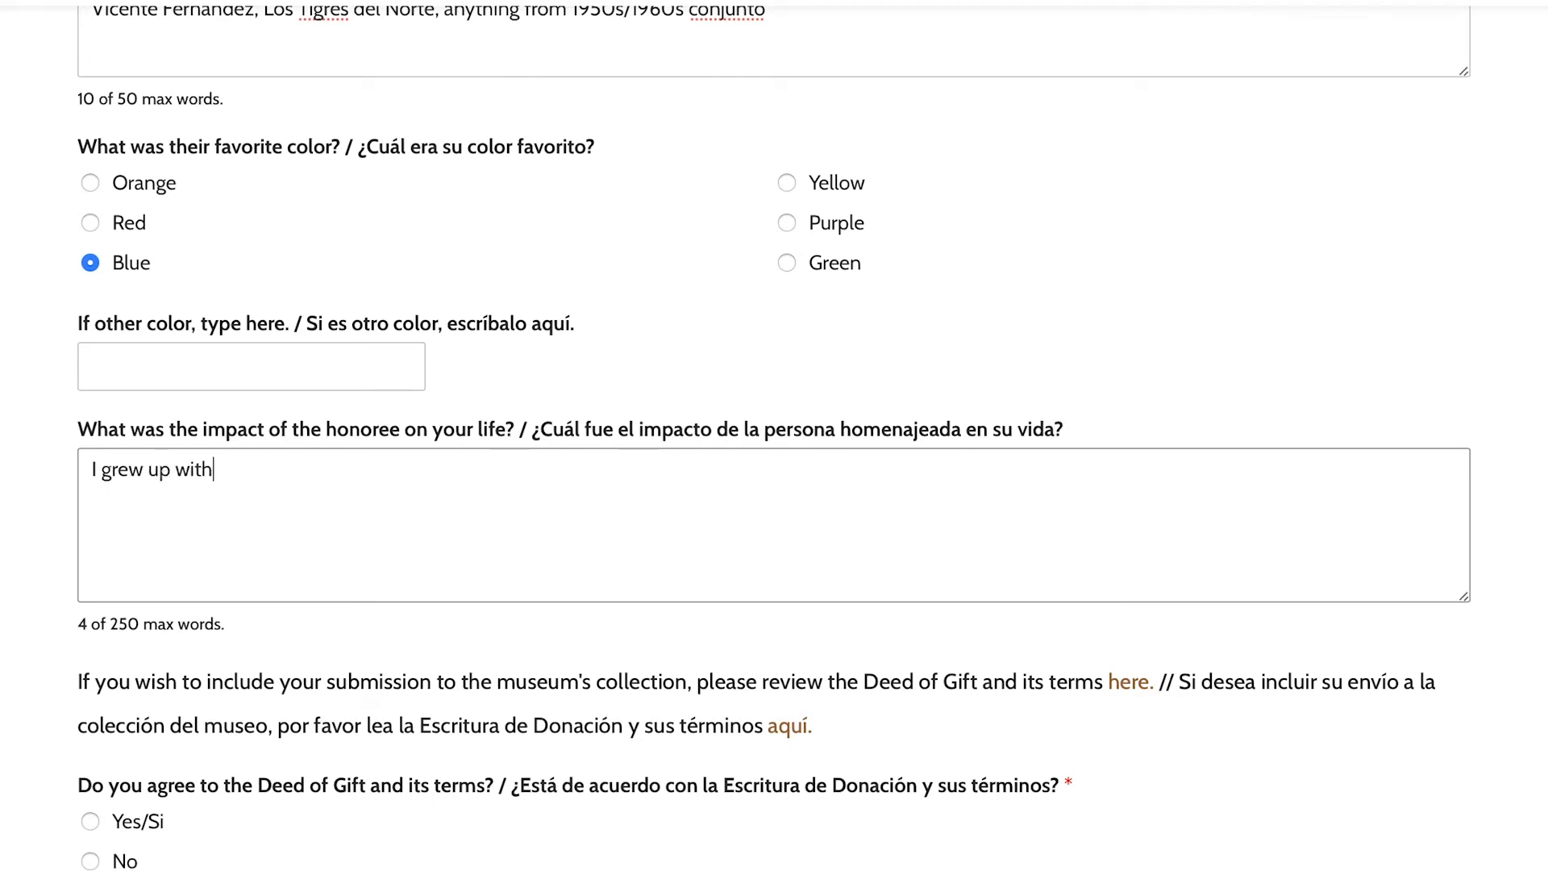
pyautogui.write(' my grandfather.')
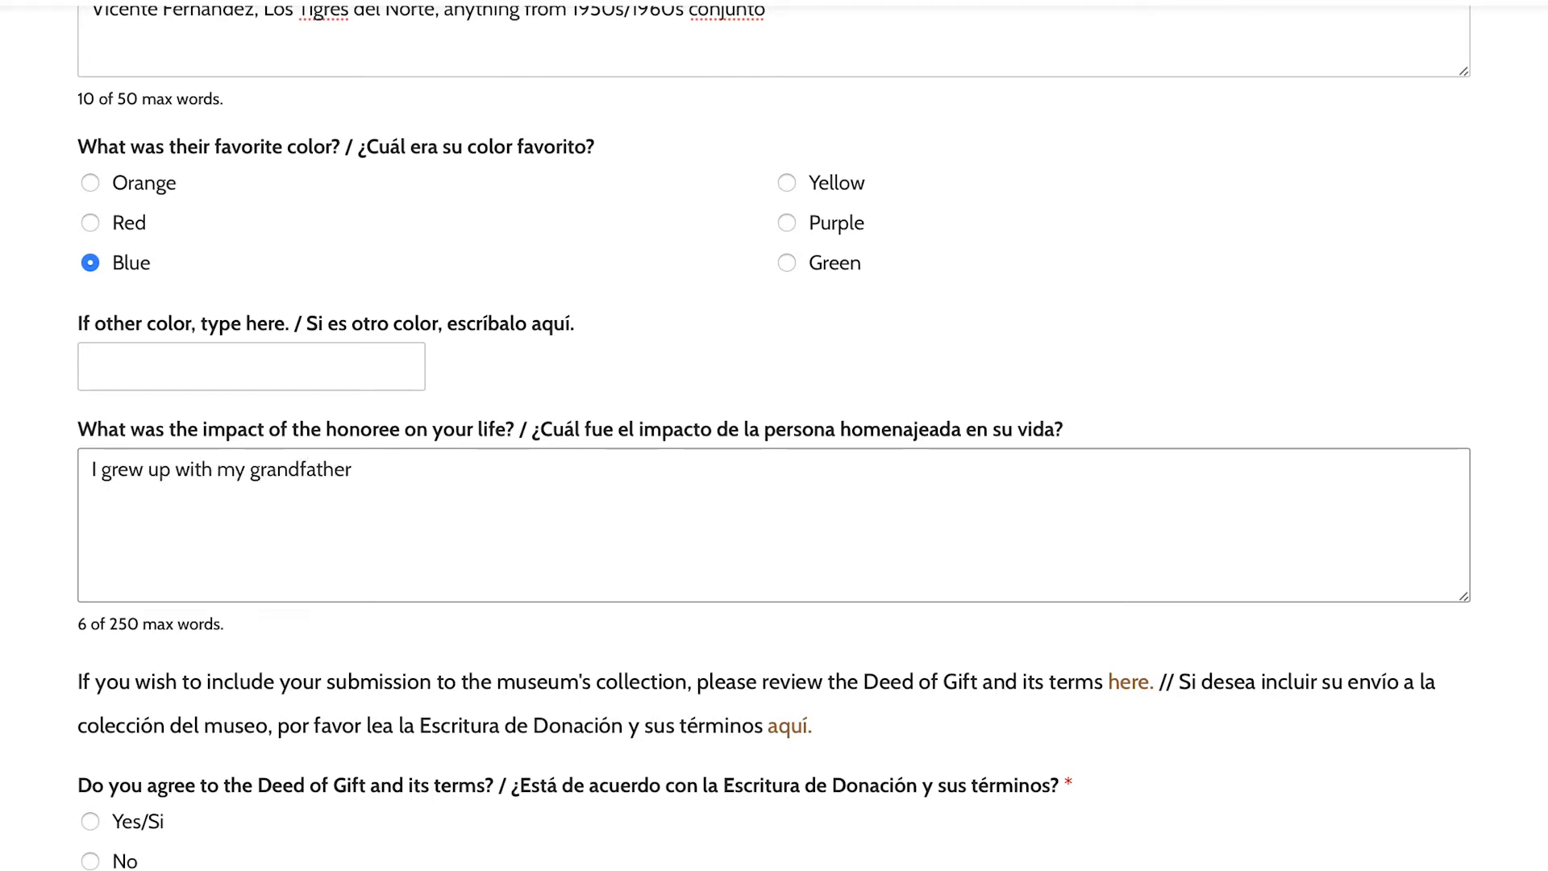
pyautogui.press('BackSpace')
pyautogui.write('. We lived in his house')
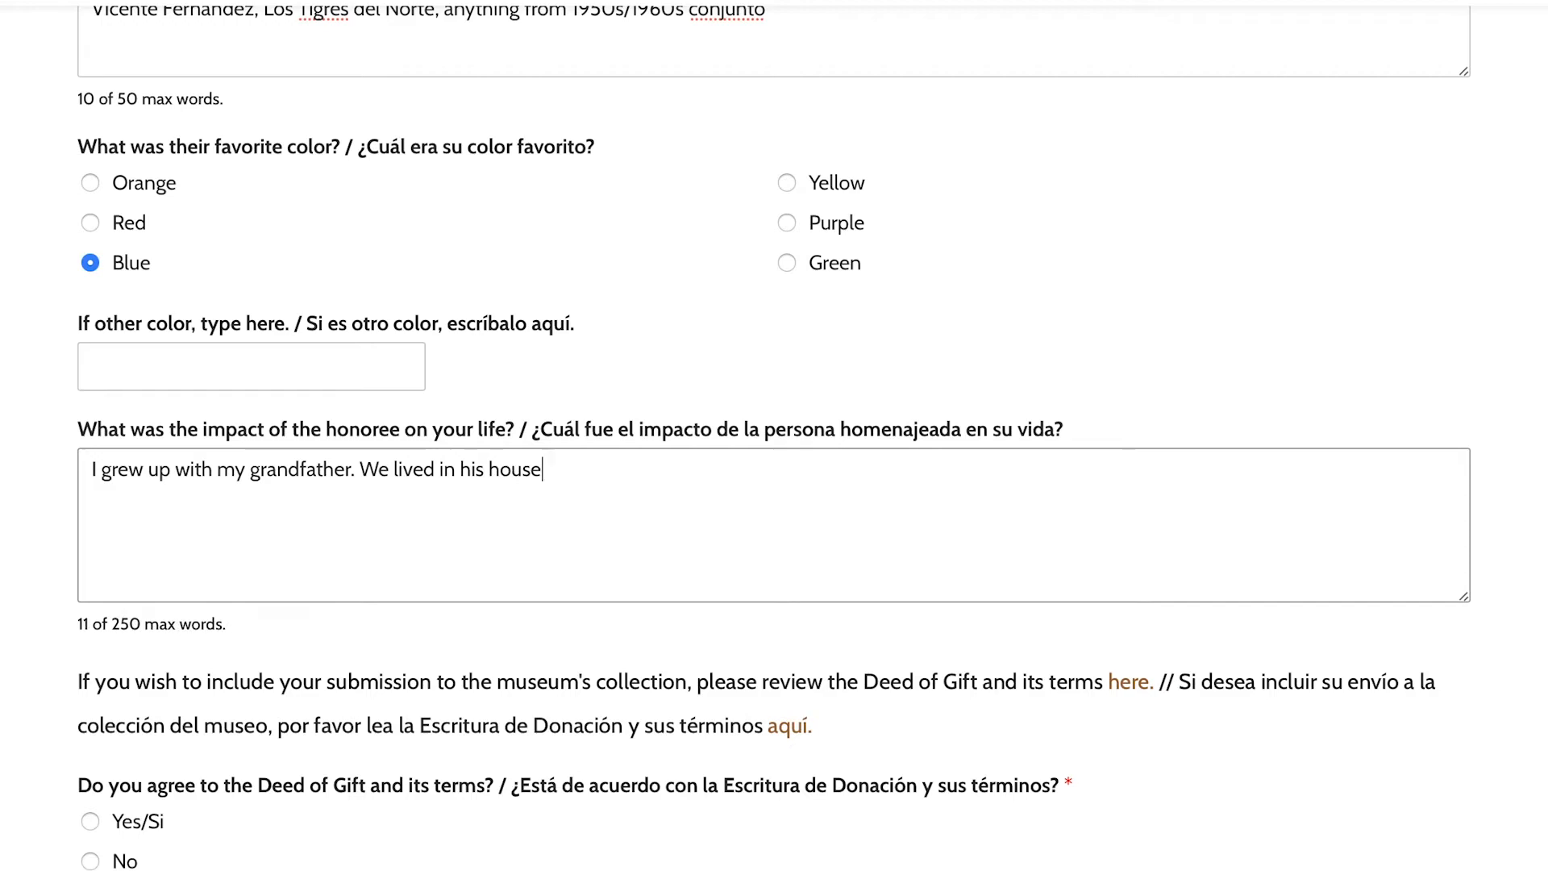
pyautogui.write('. He')
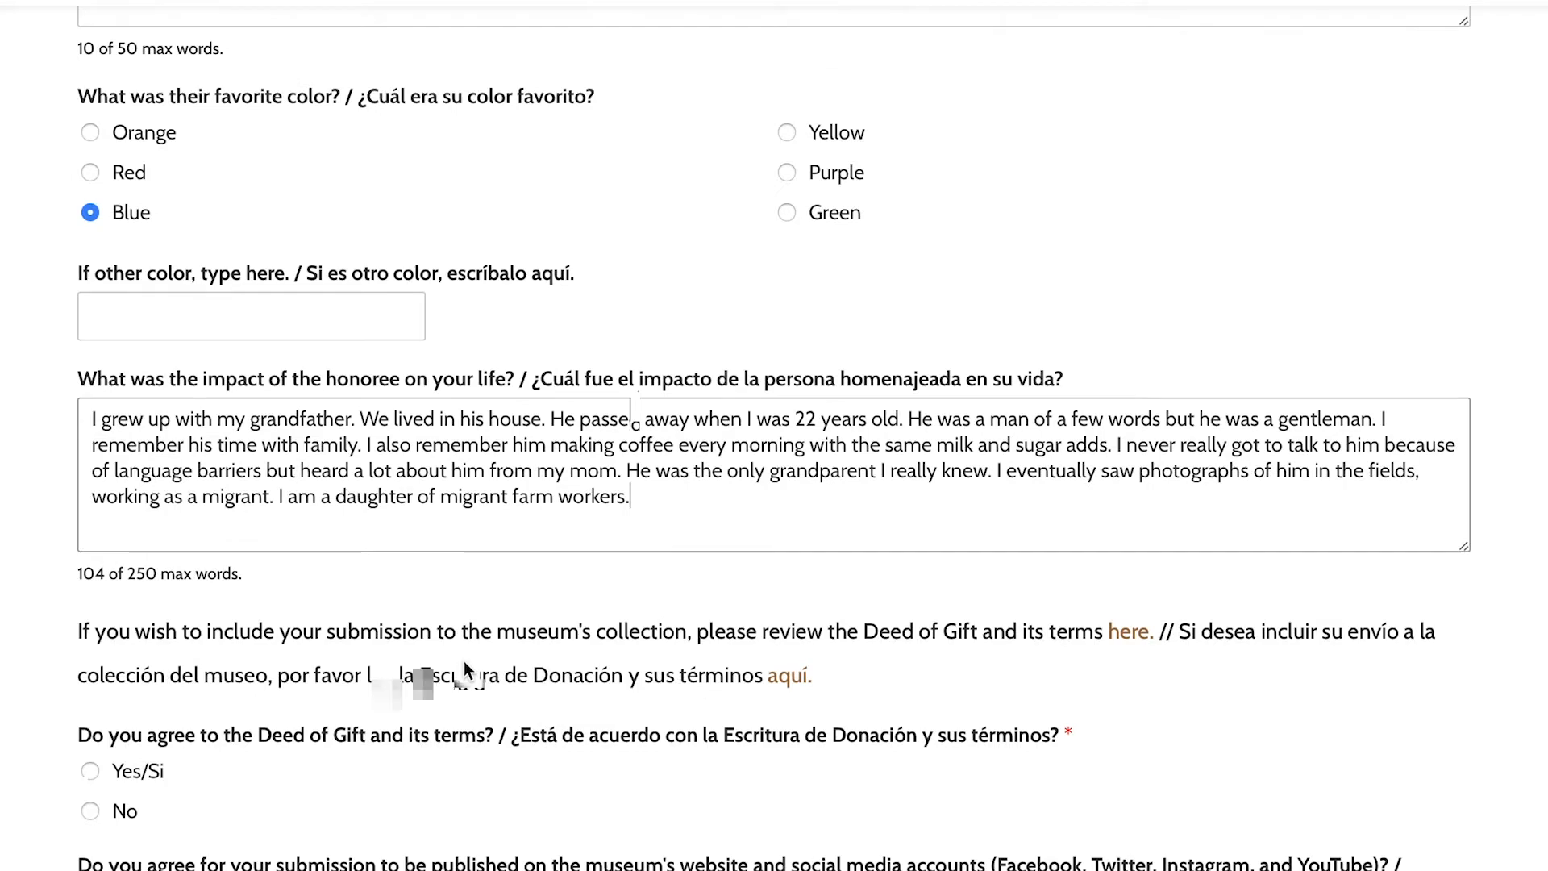
pyautogui.scroll(-1, 466, 674)
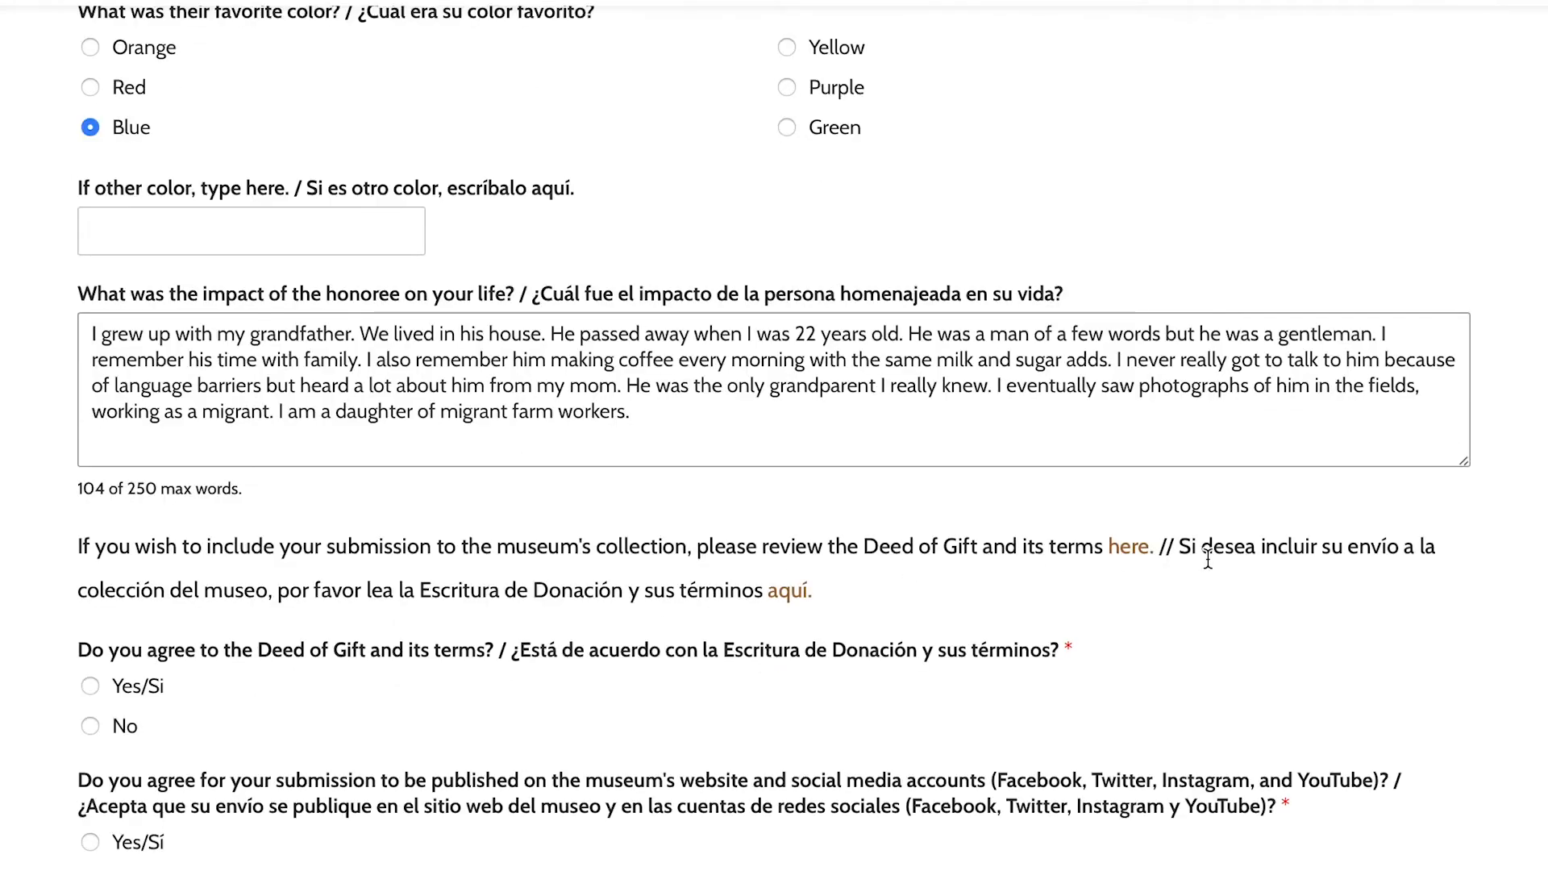
pyautogui.click(1131, 547)
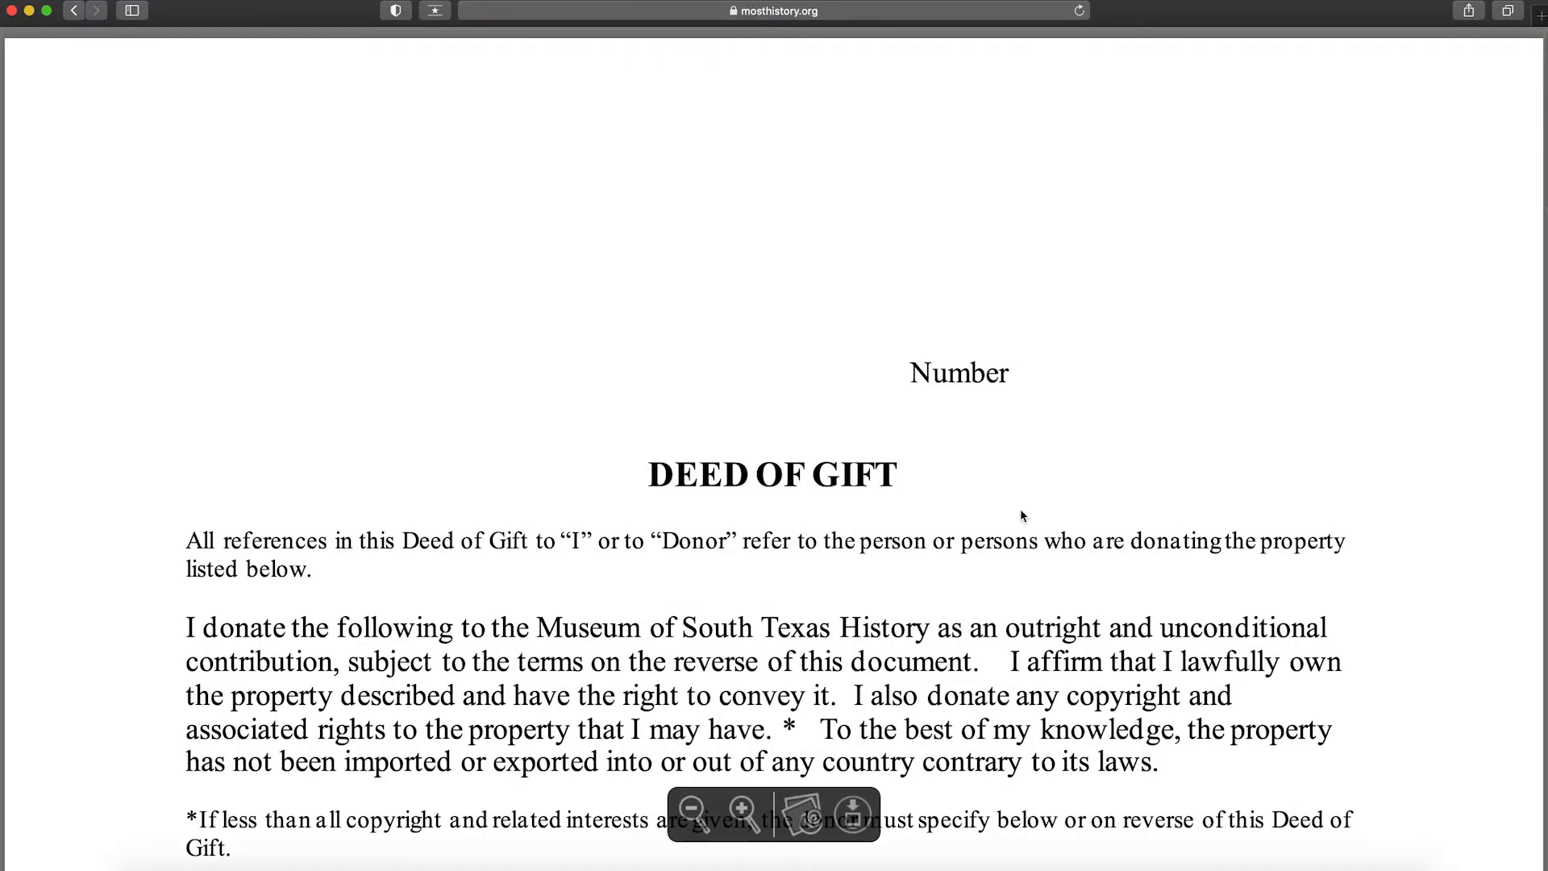
pyautogui.scroll(-4, 1021, 514)
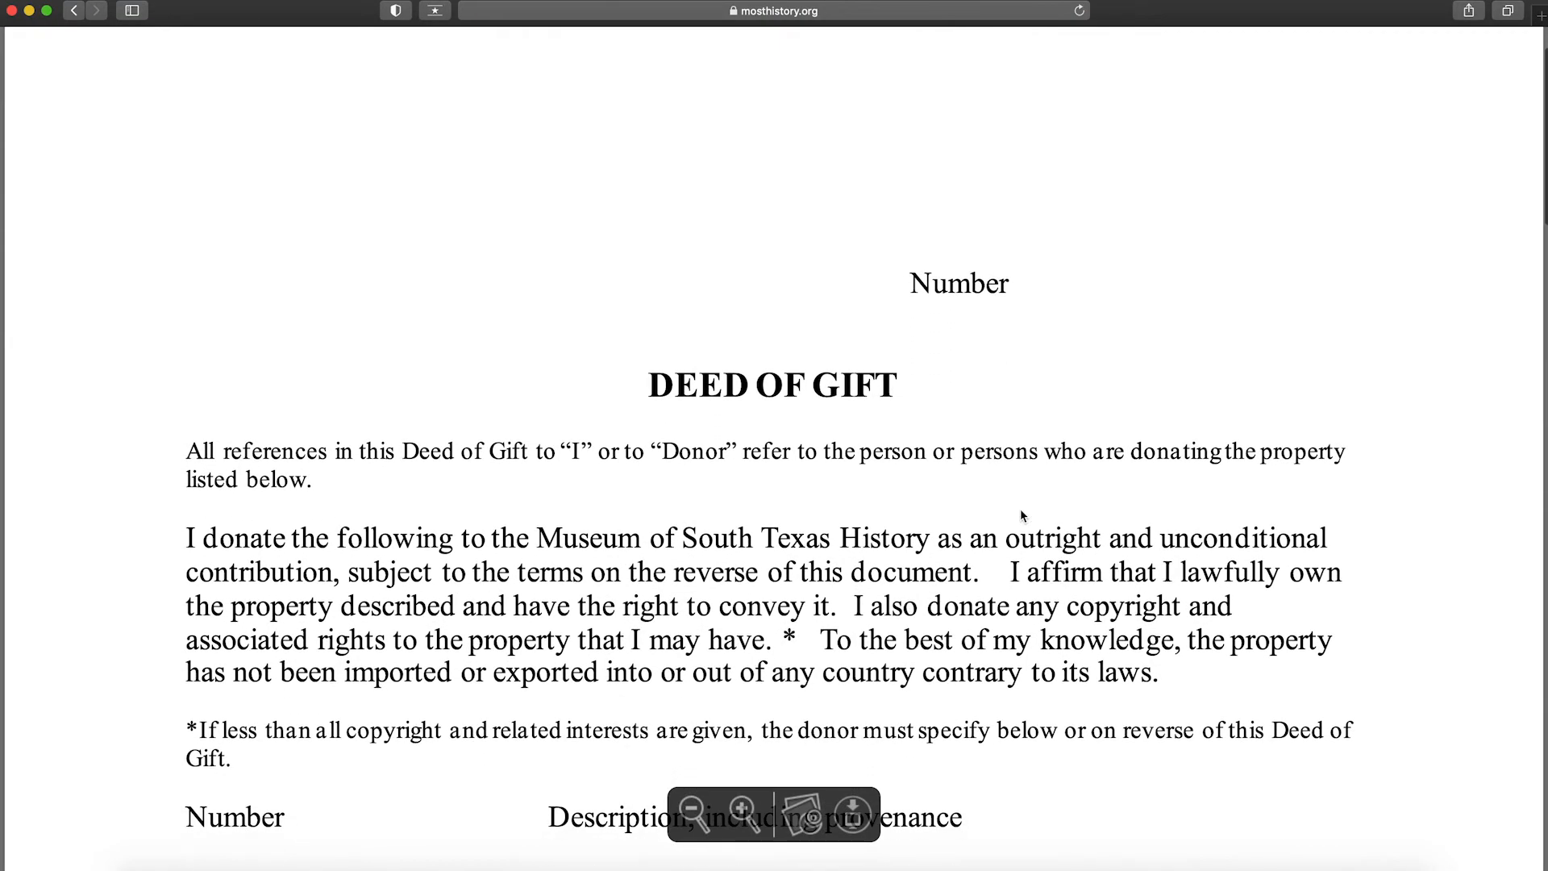
pyautogui.scroll(-3, 1021, 517)
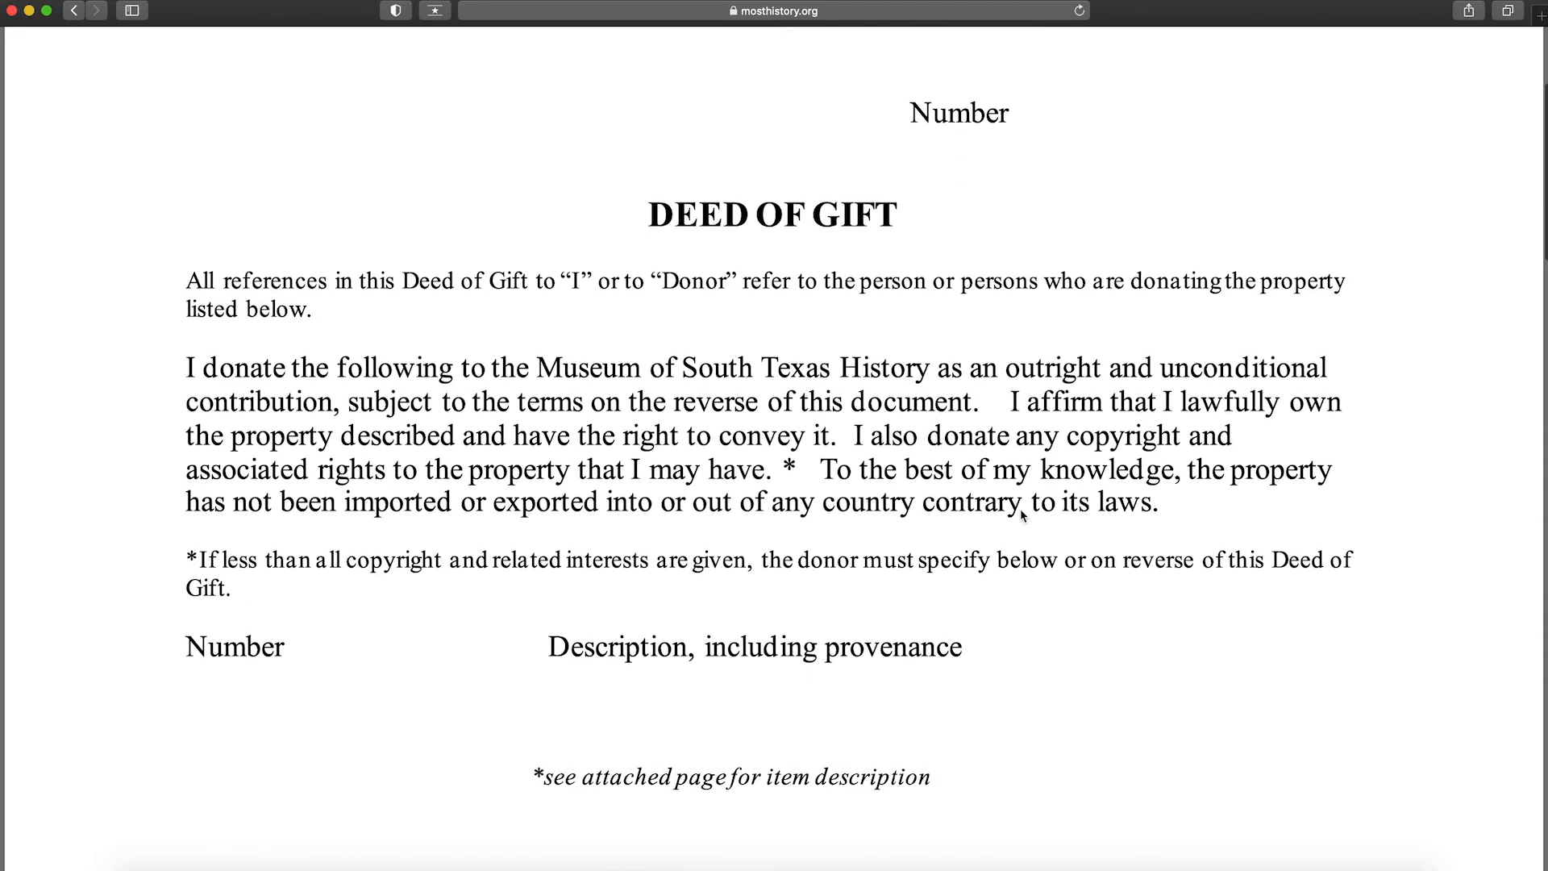
pyautogui.scroll(-2, 1020, 514)
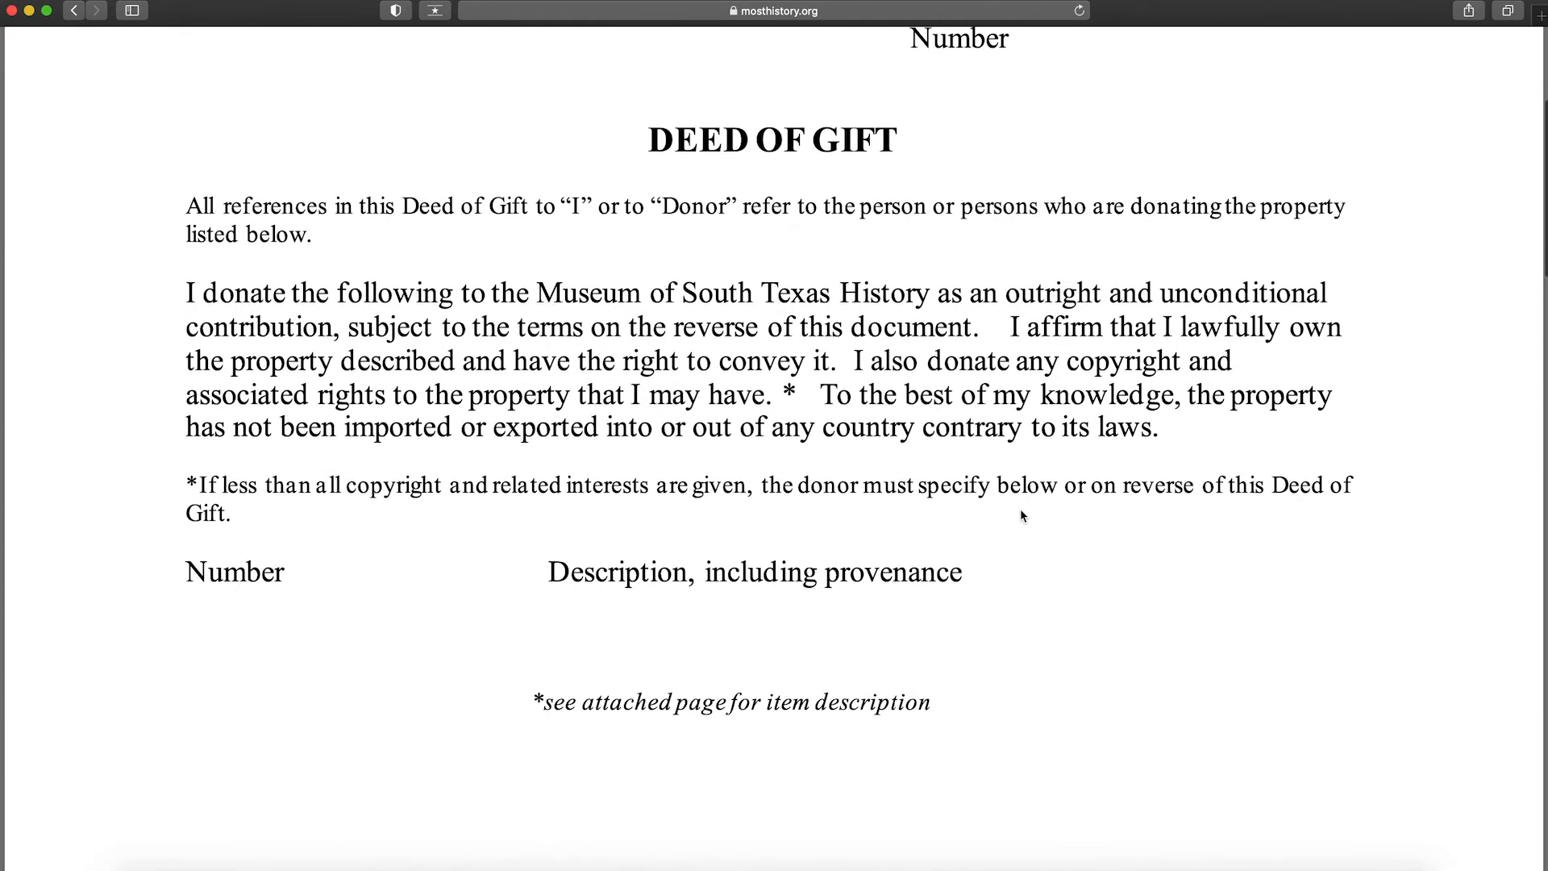
pyautogui.scroll(-1, 1021, 516)
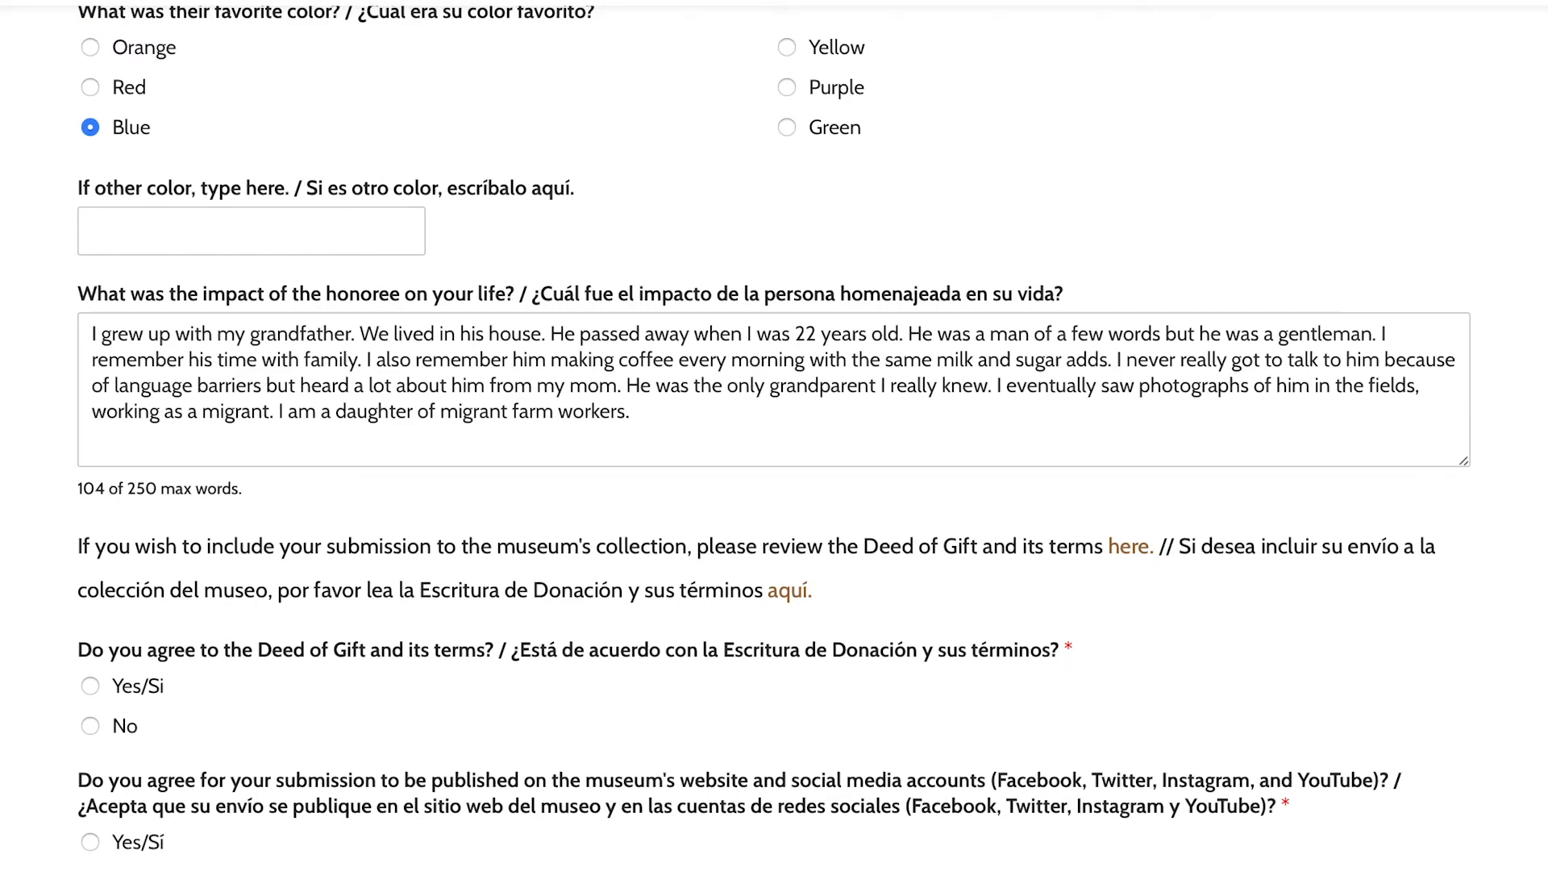
# - Answer Yes to the Deed of Gift and to publishing the submission online
pyautogui.scroll(-3, 774, 436)
pyautogui.scroll(-2, 100, 374)
pyautogui.click(90, 367)
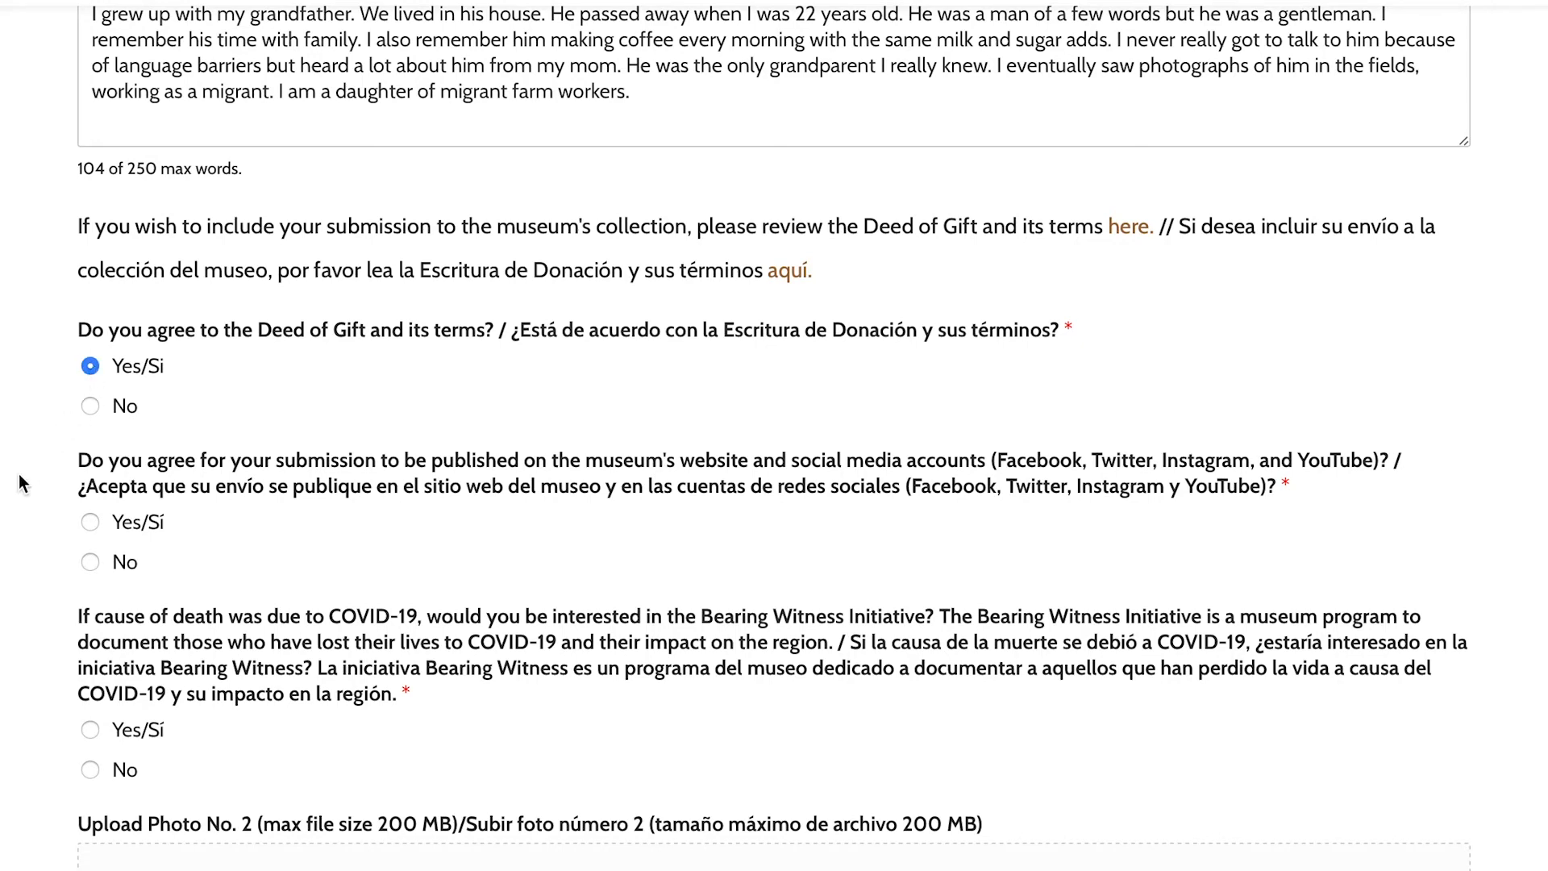
pyautogui.scroll(-1, 18, 473)
pyautogui.click(90, 479)
pyautogui.scroll(-2, 42, 502)
pyautogui.scroll(-2, 41, 502)
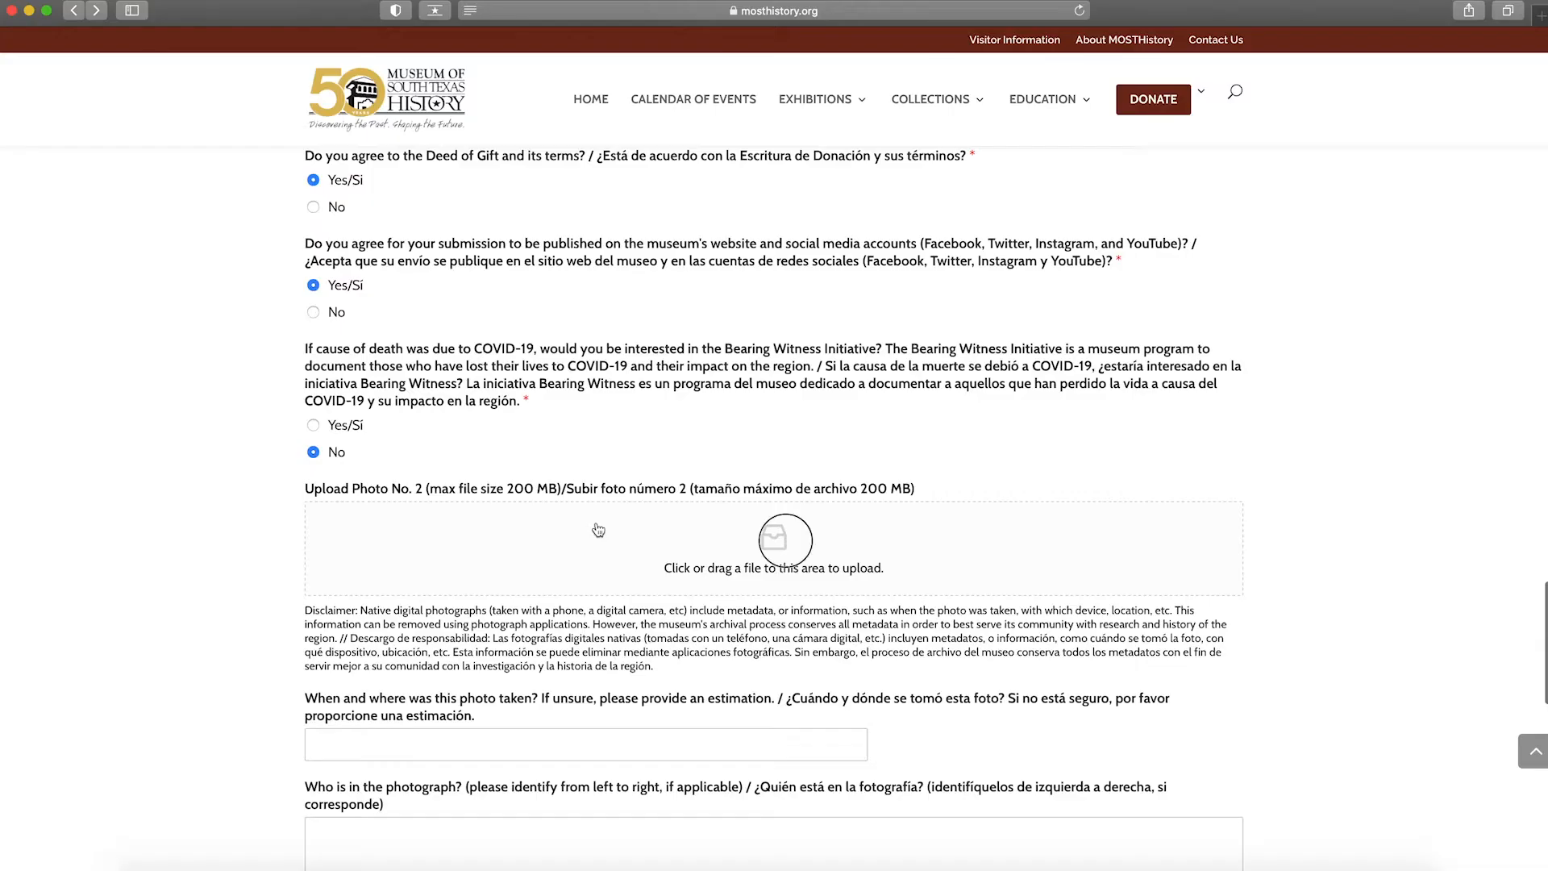
# - Upload the '2a' couple photo from the Desktop as Photo No. 2
pyautogui.click(785, 540)
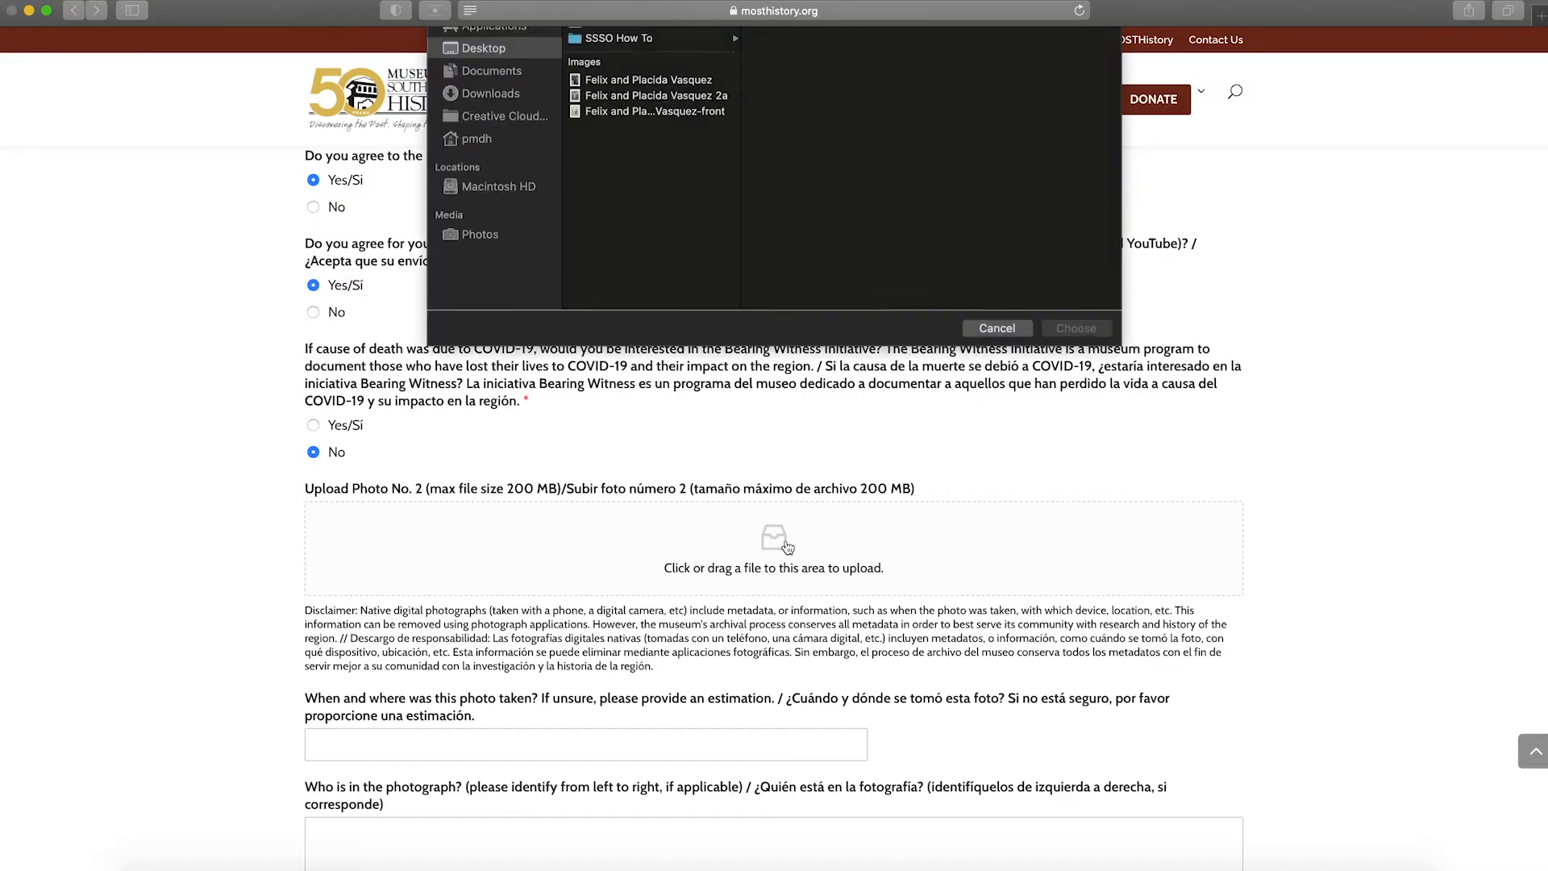
pyautogui.click(686, 164)
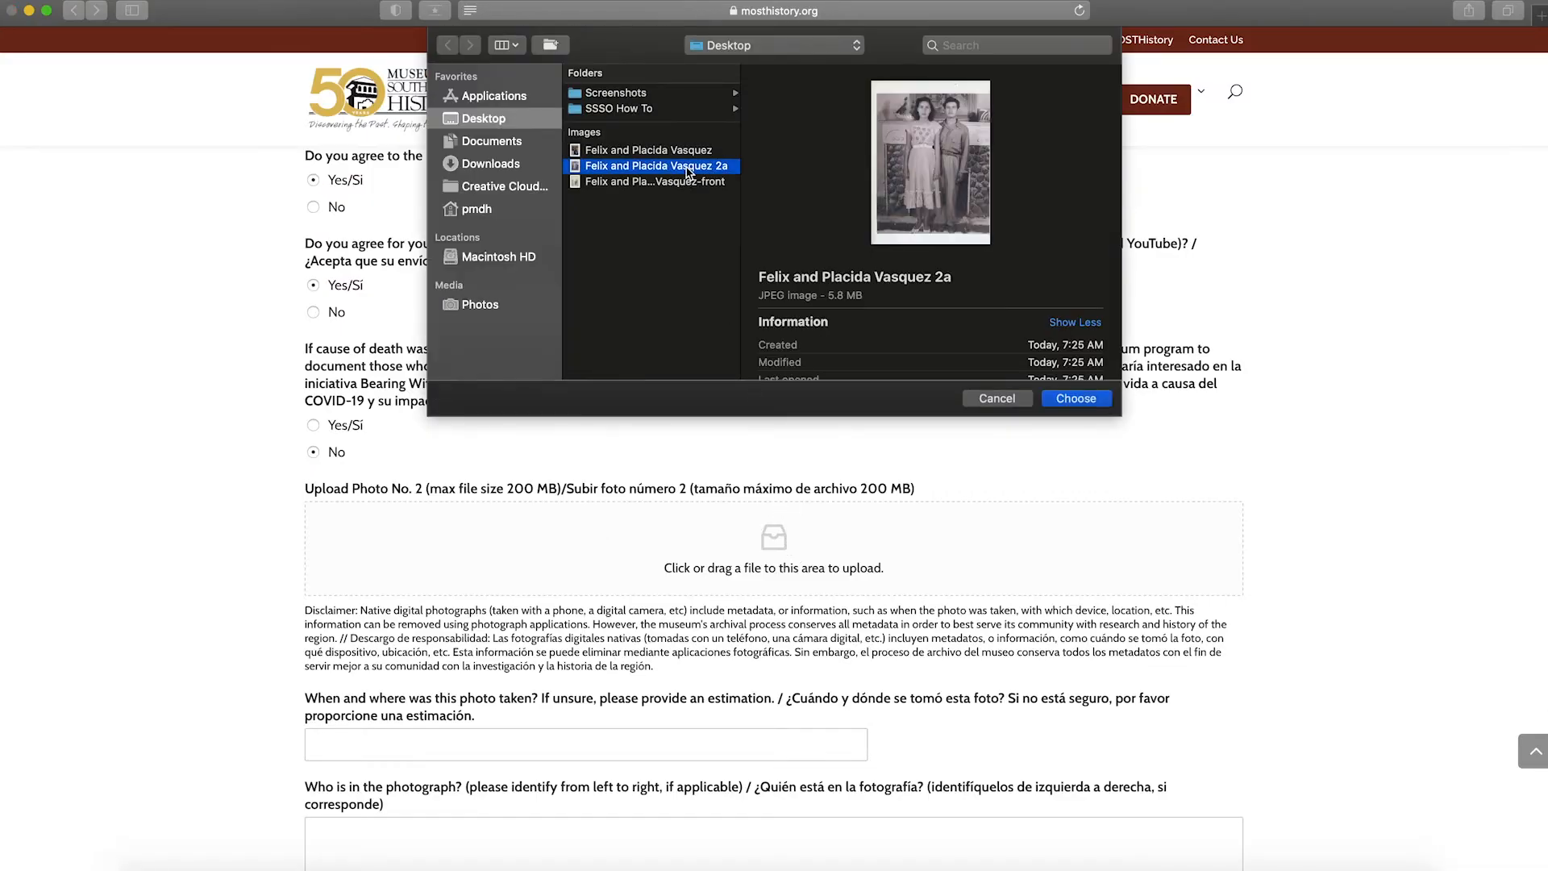
pyautogui.click(1076, 399)
pyautogui.scroll(-2, 1086, 401)
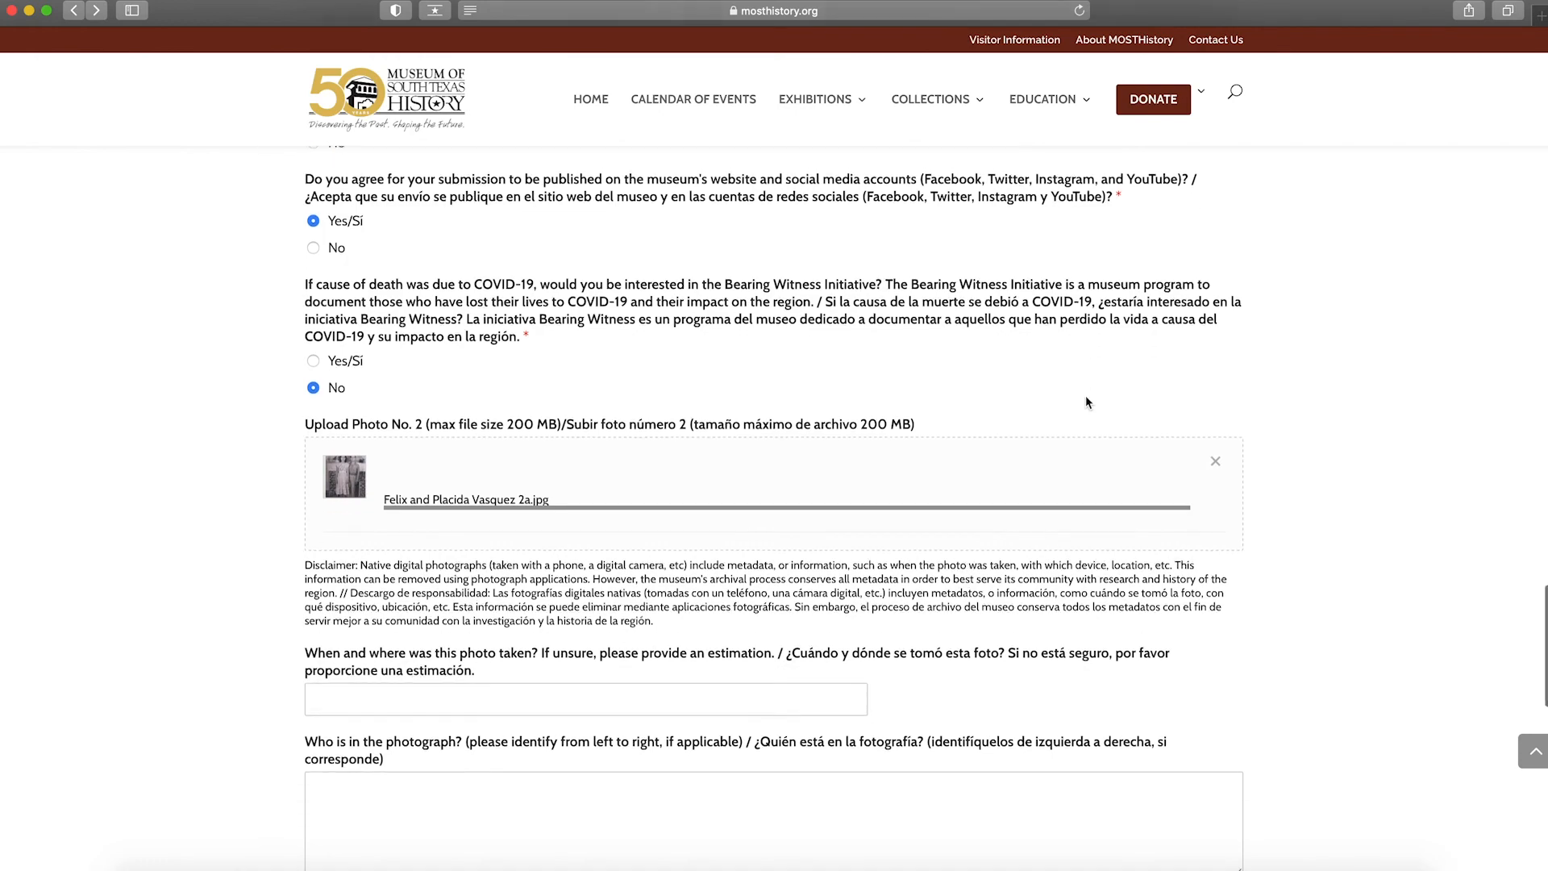
pyautogui.scroll(-1, 1085, 396)
# - After submitting flags the missing phone, begin re-entering the submitter's phone number
pyautogui.scroll(-1, 1085, 395)
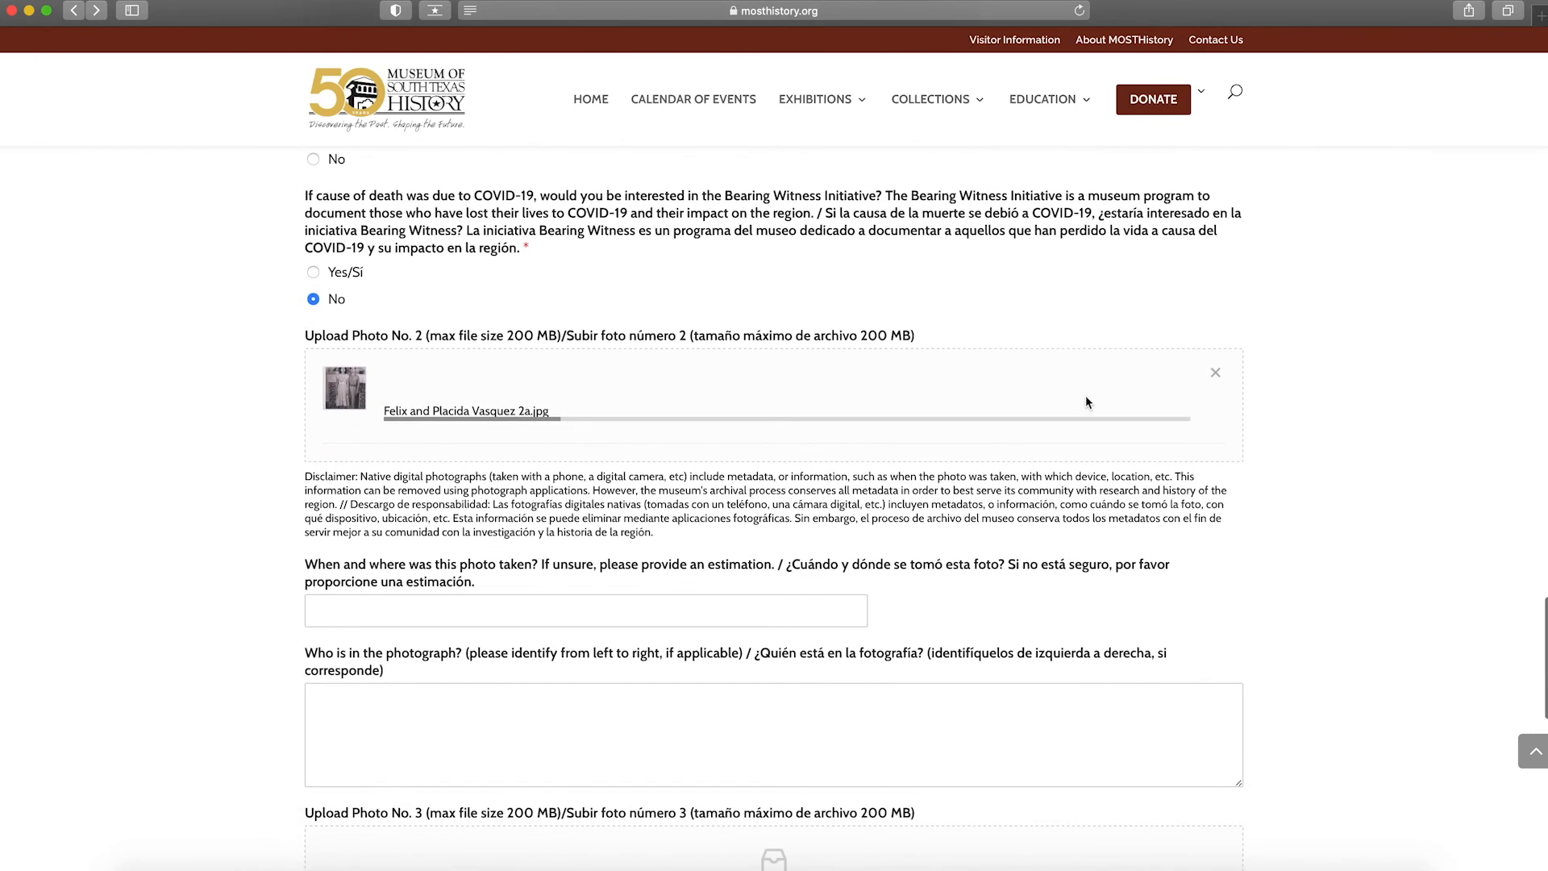
pyautogui.scroll(-2, 1085, 402)
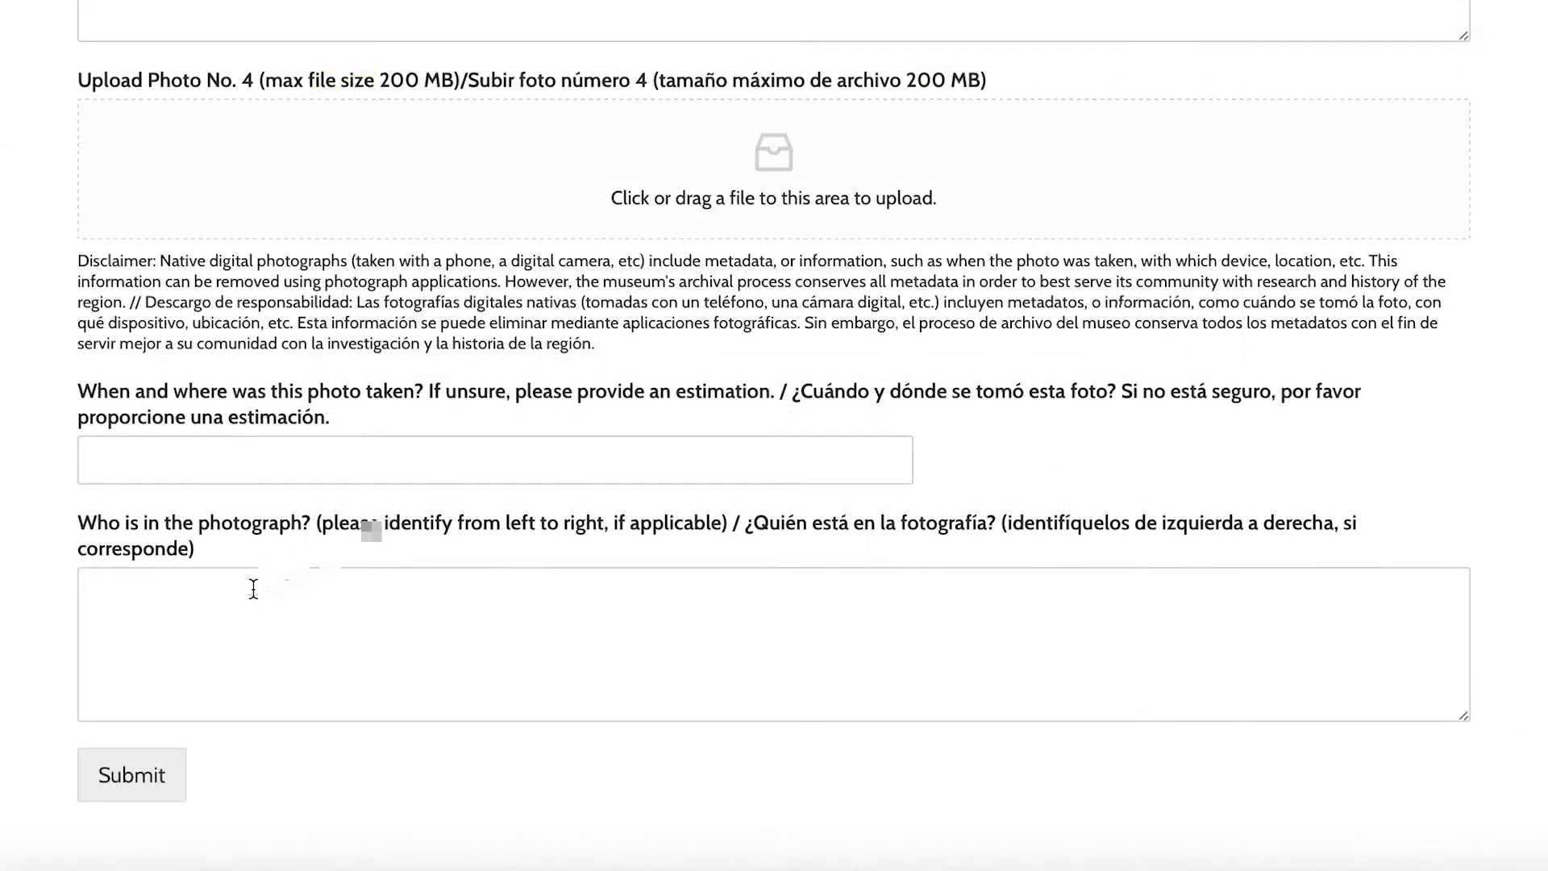
pyautogui.scroll(-3, 169, 653)
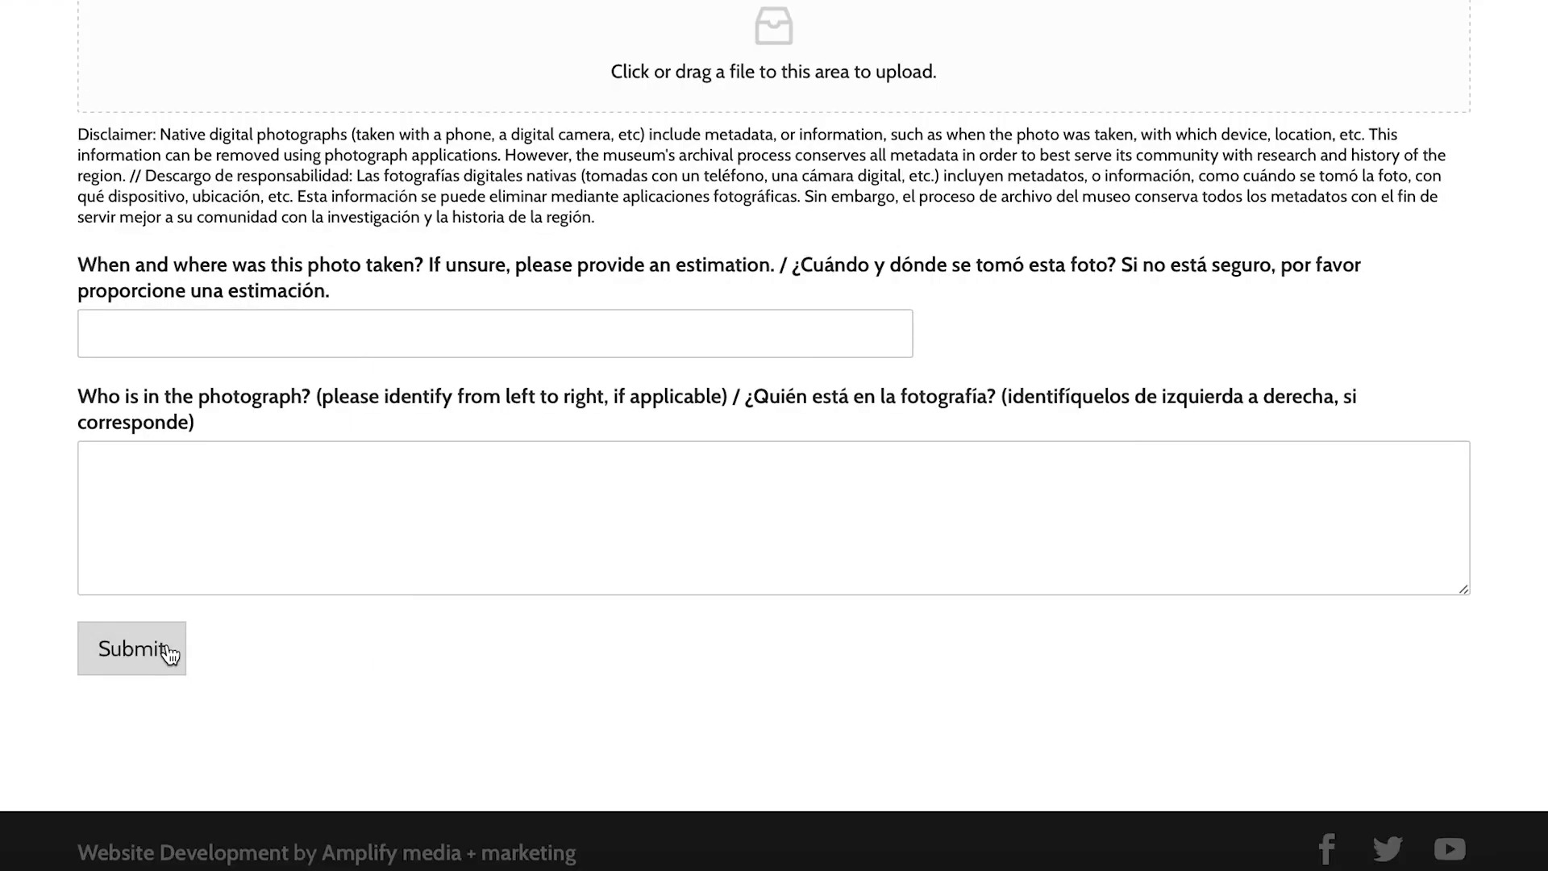
pyautogui.scroll(20, 169, 653)
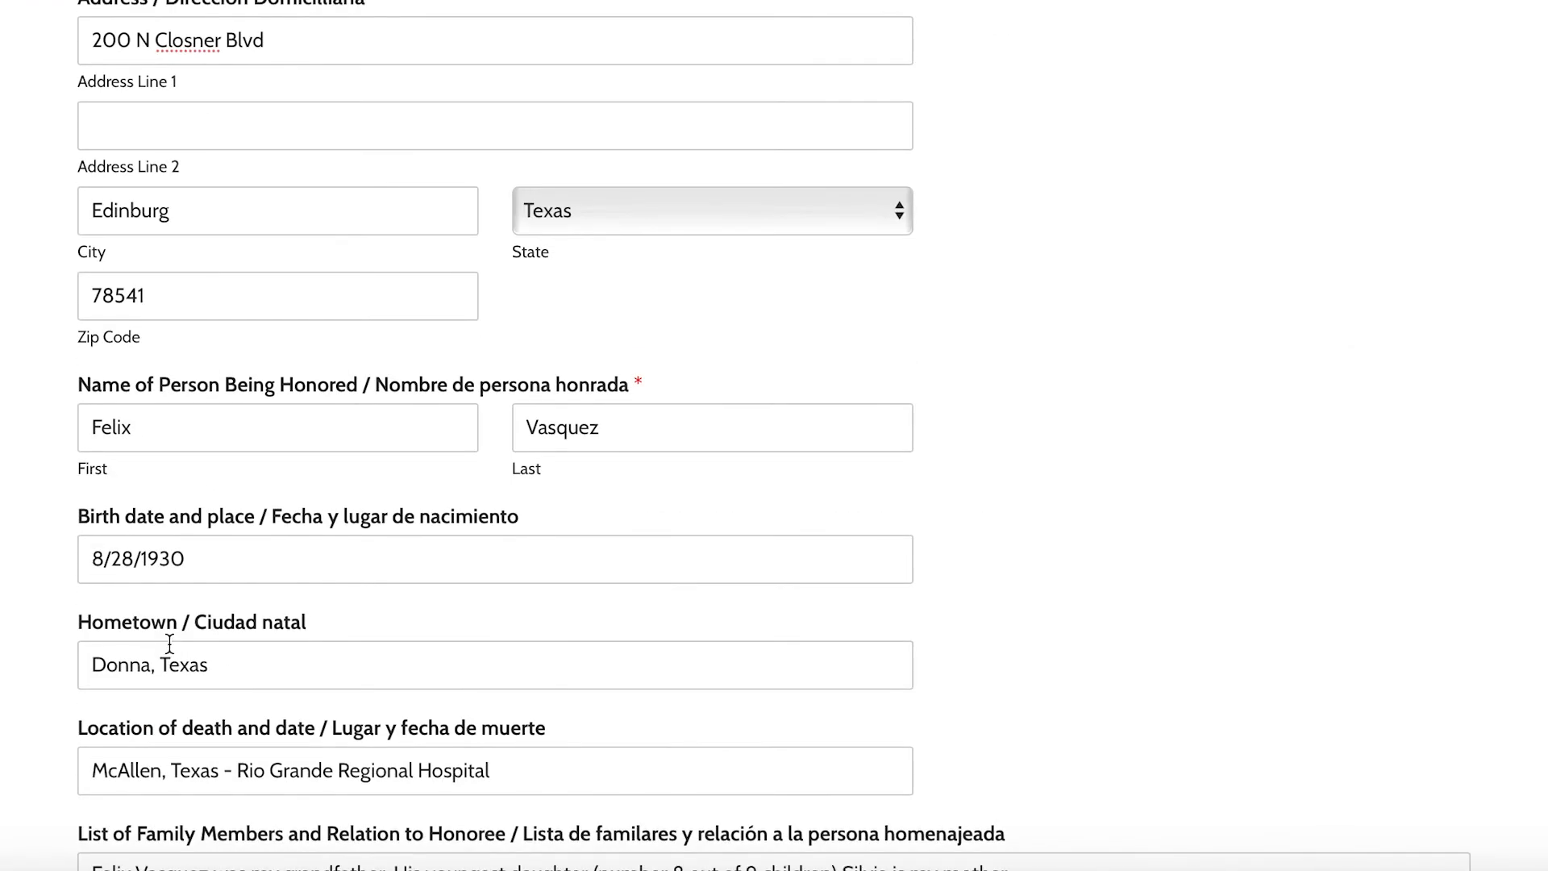
pyautogui.scroll(5, 170, 645)
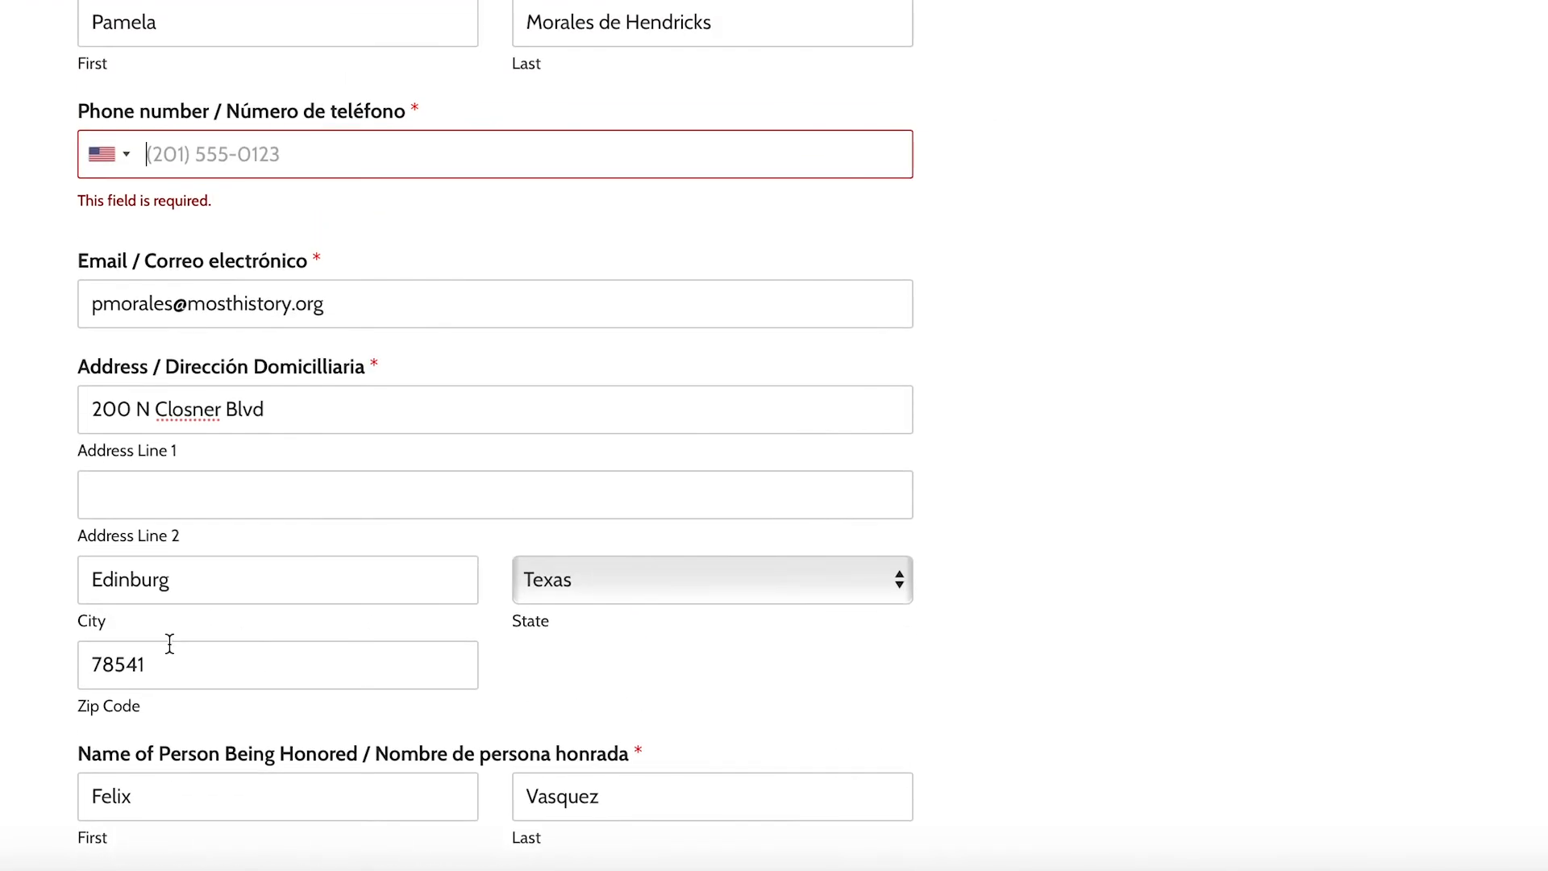
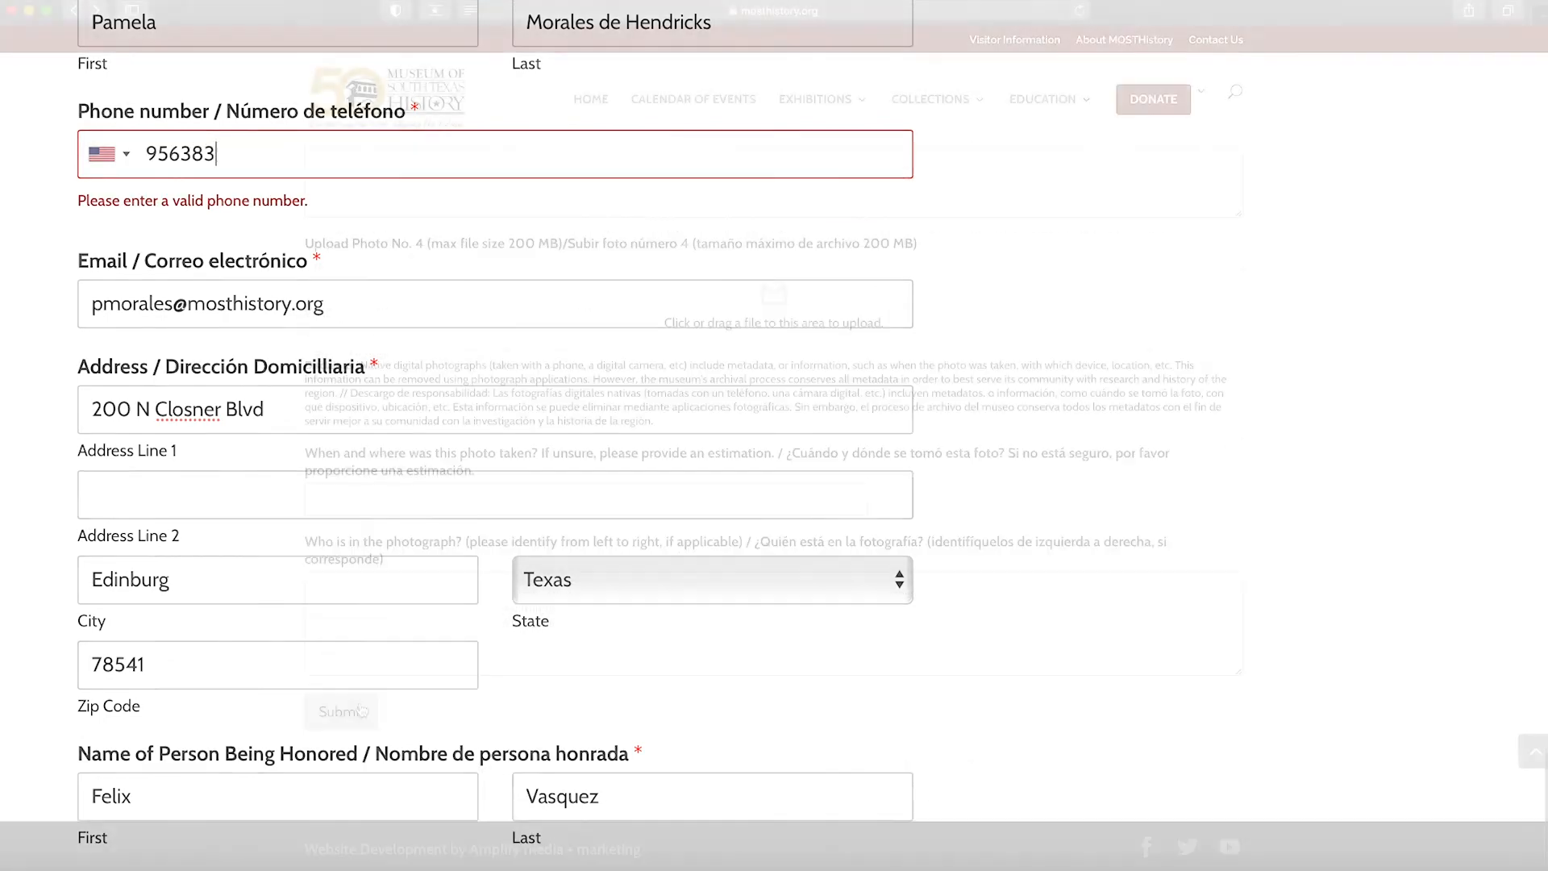